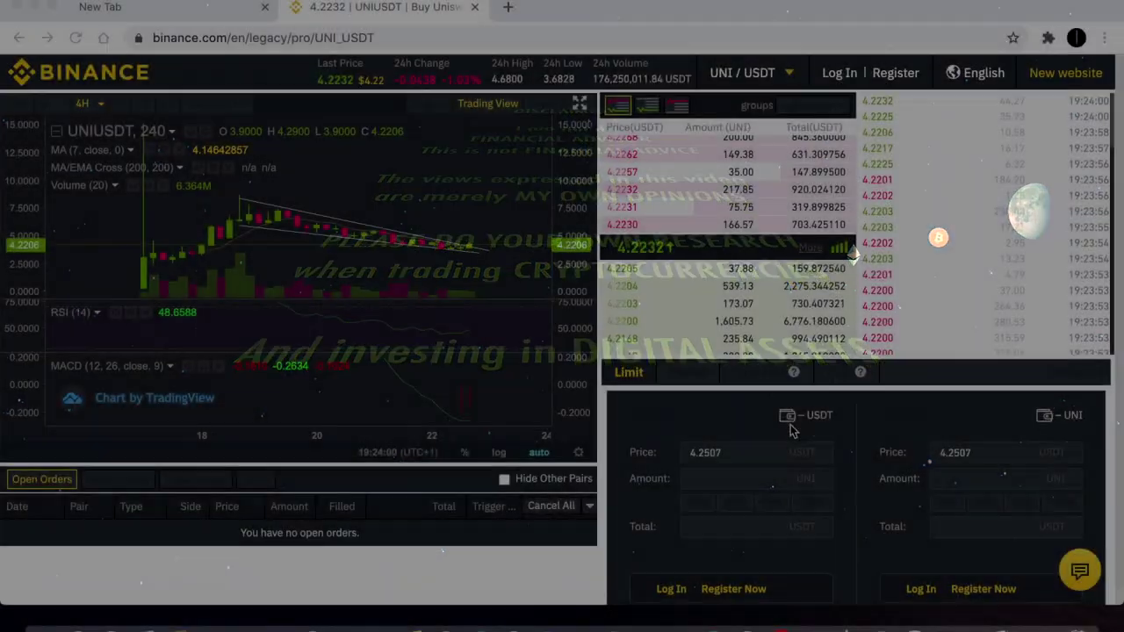
- Scroll around the UNI/USDT chart, then close the empty New Tab
{"action": "scroll", "coordinate": [456, 236], "scroll_direction": "down", "scroll_amount": 3}
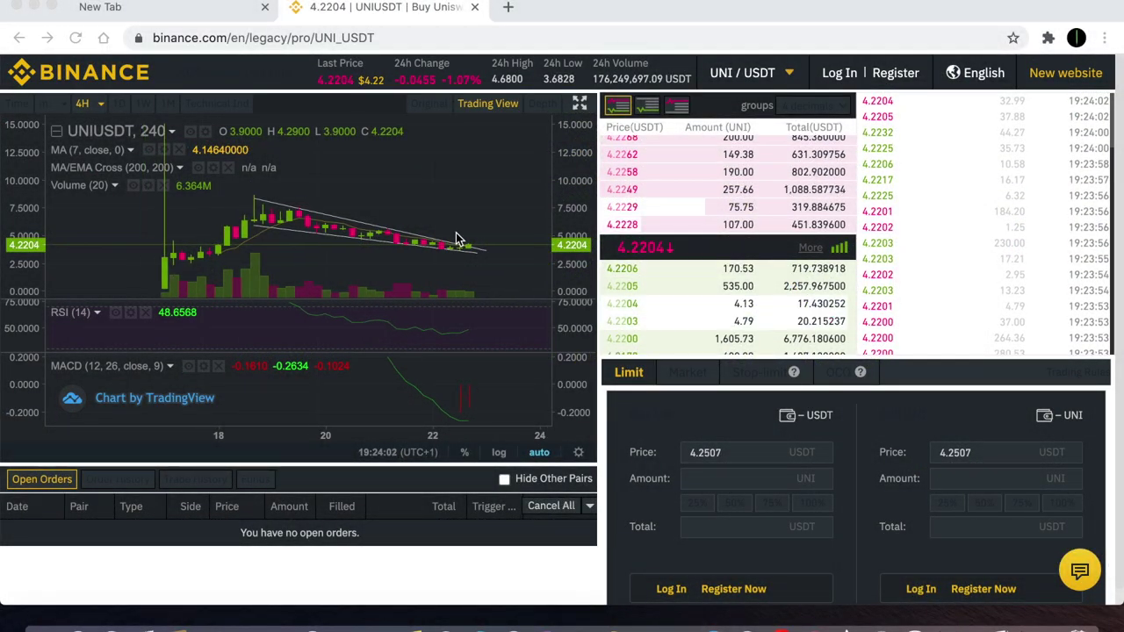
{"action": "scroll", "coordinate": [456, 239], "scroll_direction": "up", "scroll_amount": 2}
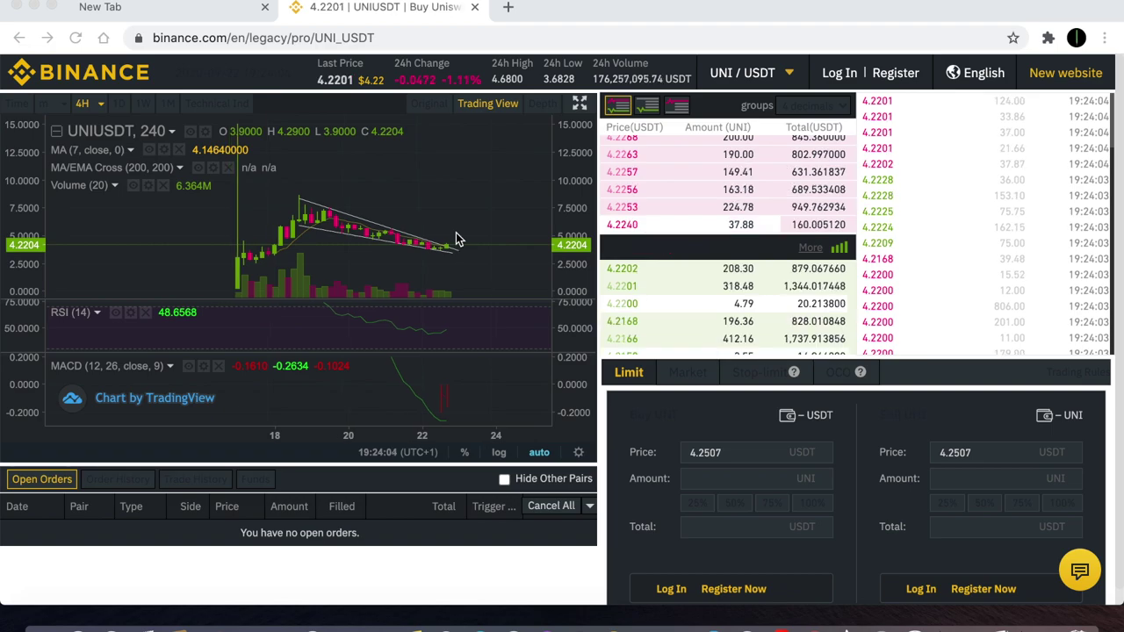
{"action": "scroll", "coordinate": [456, 239], "scroll_direction": "down", "scroll_amount": 2}
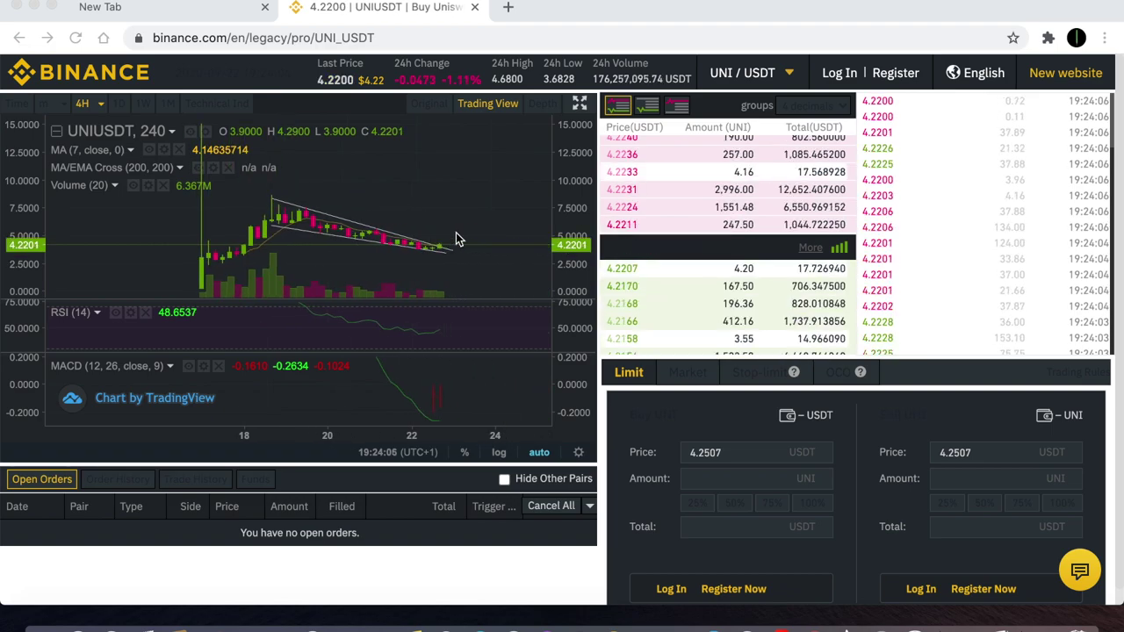
{"action": "scroll", "coordinate": [463, 227], "scroll_direction": "up", "scroll_amount": 3}
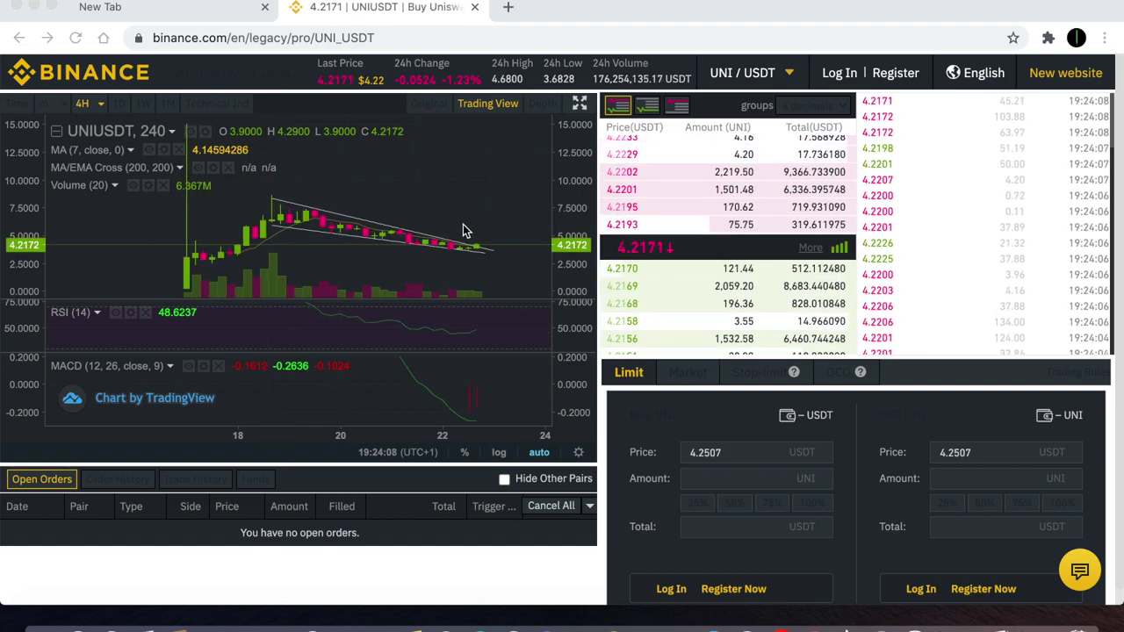
{"action": "scroll", "coordinate": [475, 231], "scroll_direction": "up", "scroll_amount": 2}
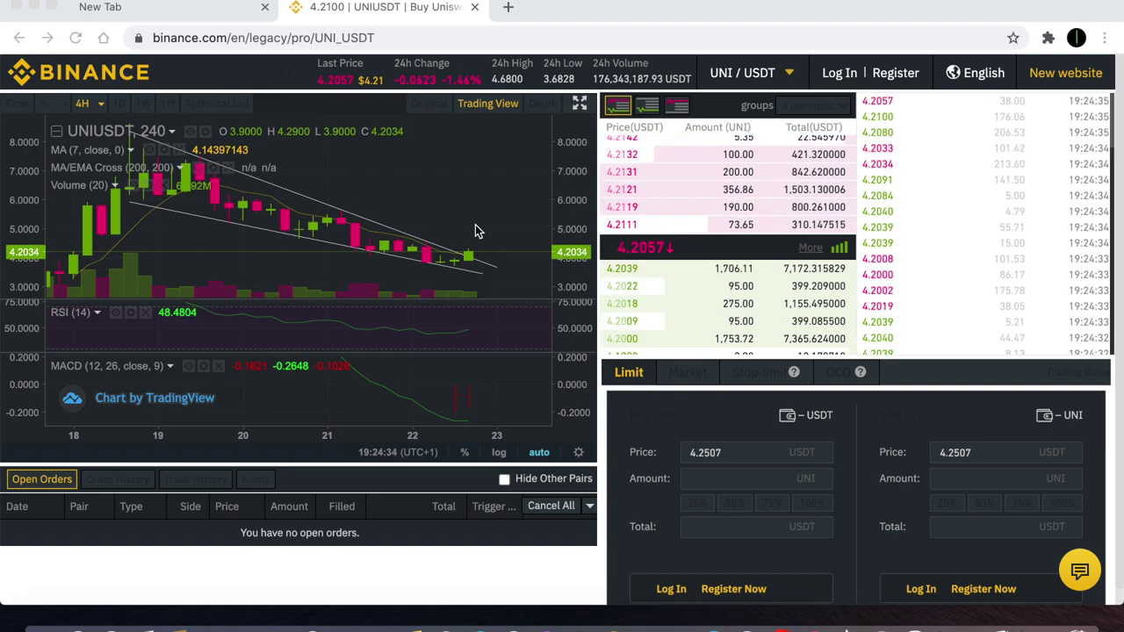
{"action": "scroll", "coordinate": [474, 231], "scroll_direction": "left", "scroll_amount": 2}
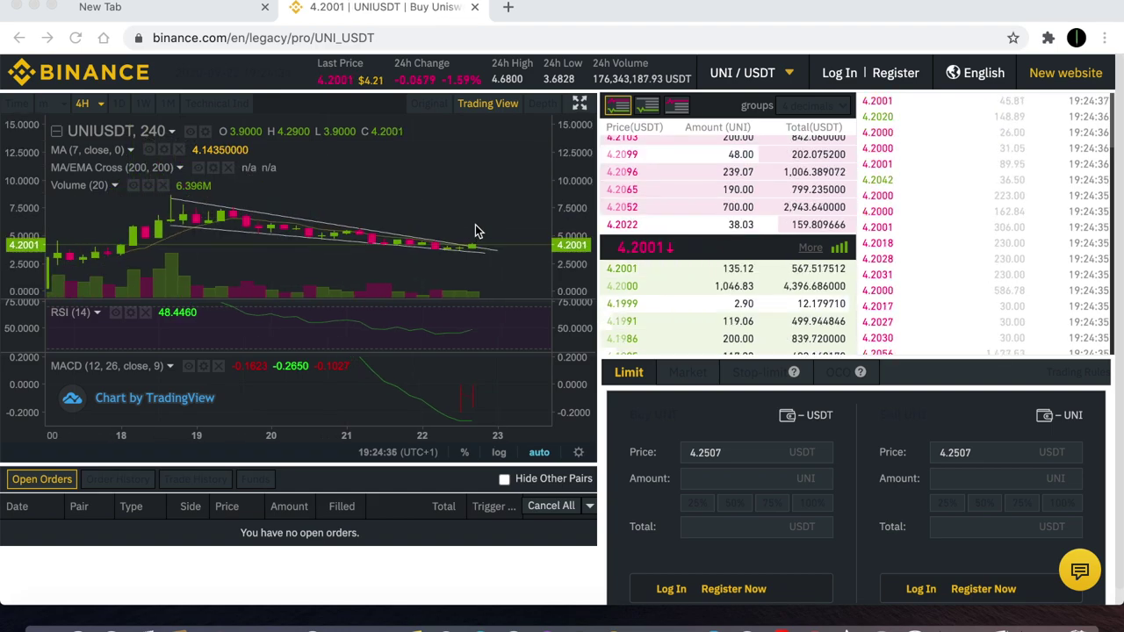
{"action": "scroll", "coordinate": [475, 231], "scroll_direction": "up", "scroll_amount": 1}
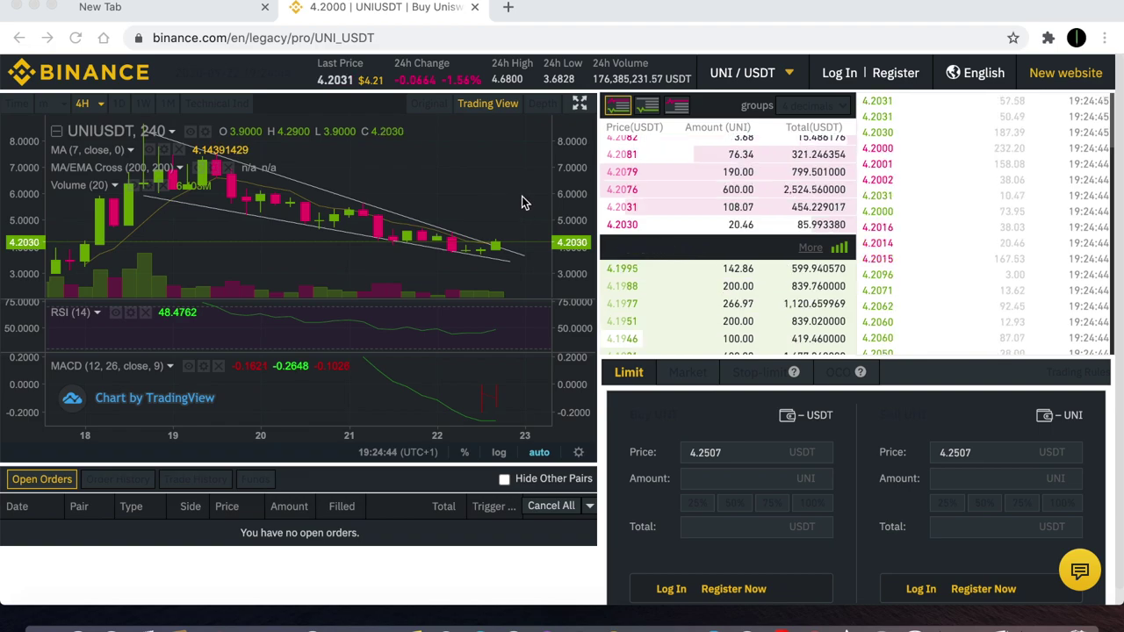
{"action": "scroll", "coordinate": [522, 202], "scroll_direction": "right", "scroll_amount": 3}
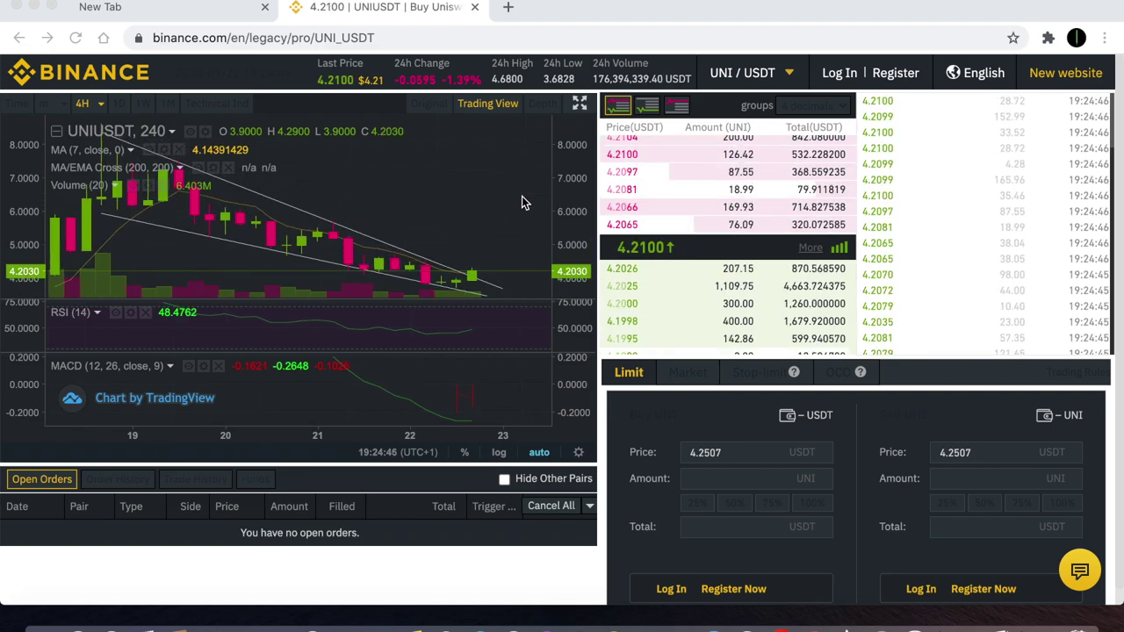
{"action": "scroll", "coordinate": [521, 202], "scroll_direction": "down", "scroll_amount": 2}
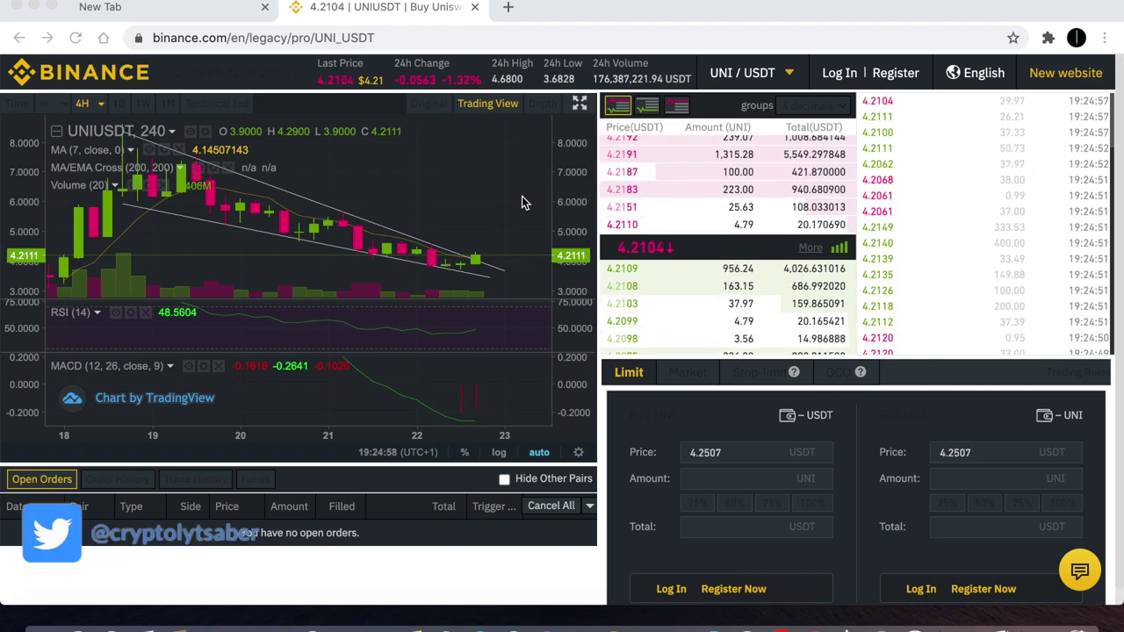
{"action": "left_click", "coordinate": [265, 9]}
{"action": "left_click", "coordinate": [266, 9]}
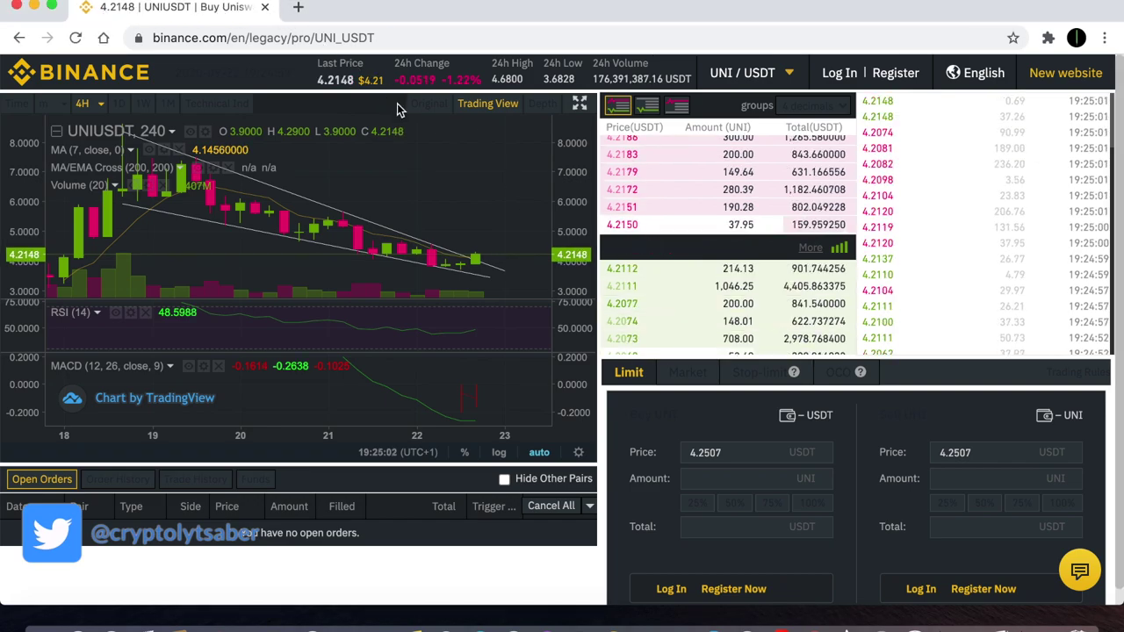
- Zoom the UNI/USDT 4H chart in and out, then expand it to fill the page
{"action": "scroll", "coordinate": [466, 183], "scroll_direction": "down", "scroll_amount": 1}
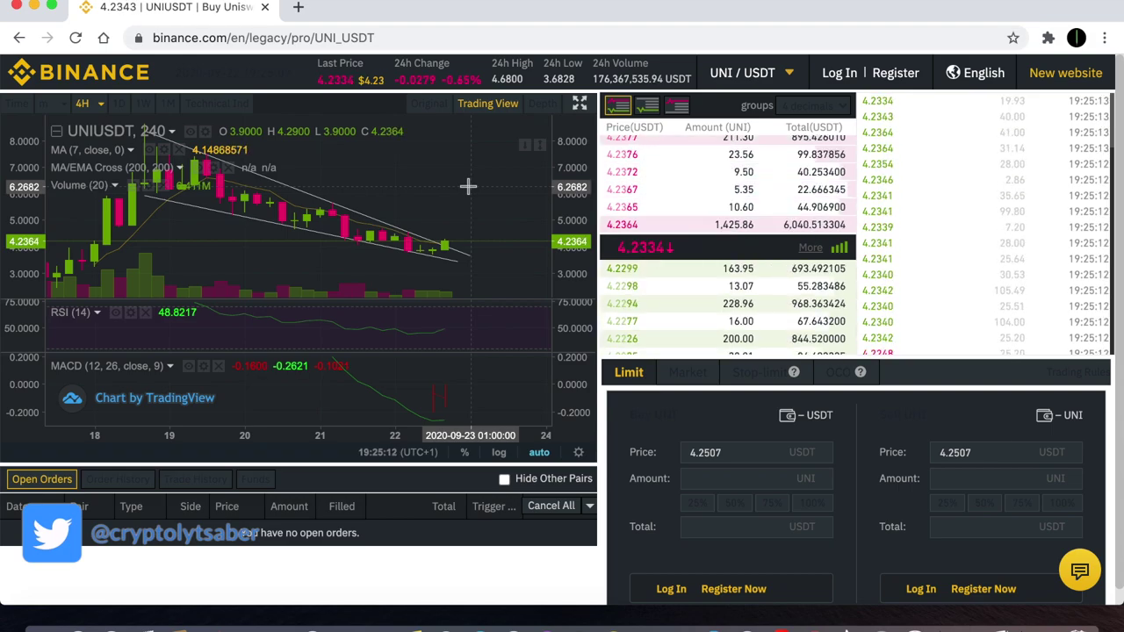
{"action": "scroll", "coordinate": [469, 186], "scroll_direction": "up", "scroll_amount": 3}
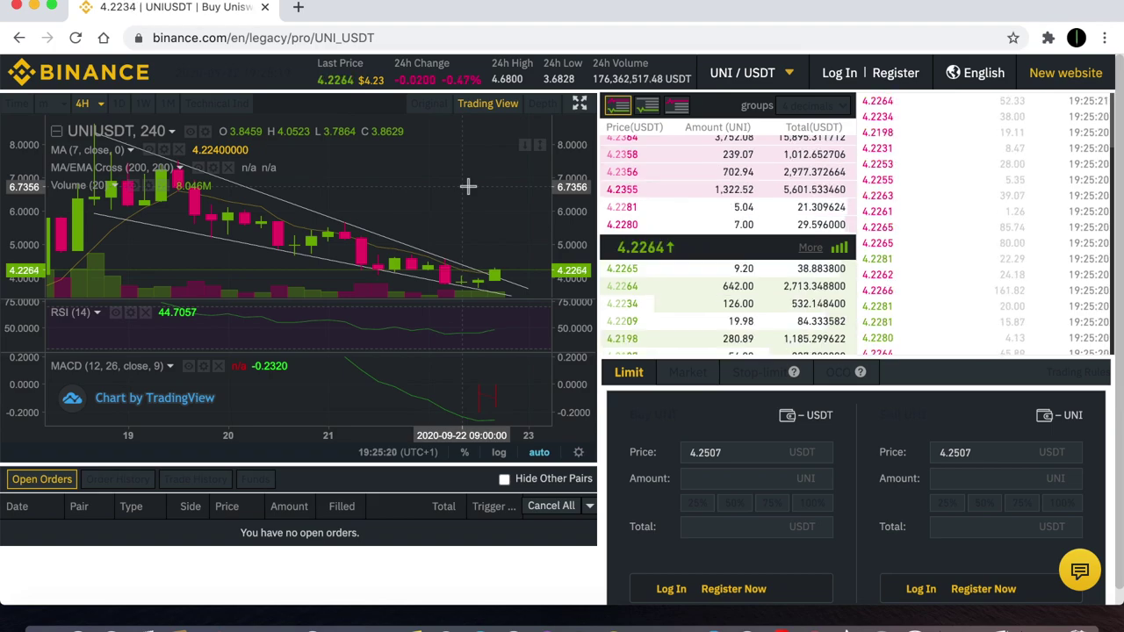
{"action": "scroll", "coordinate": [466, 189], "scroll_direction": "down", "scroll_amount": 1}
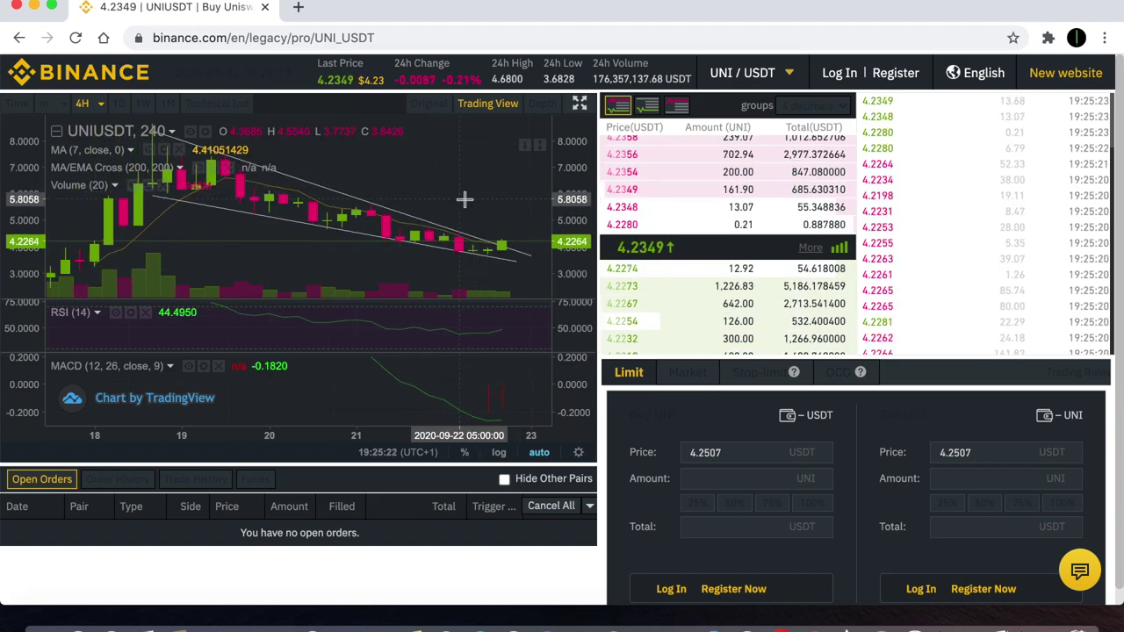
{"action": "scroll", "coordinate": [465, 198], "scroll_direction": "up", "scroll_amount": 1}
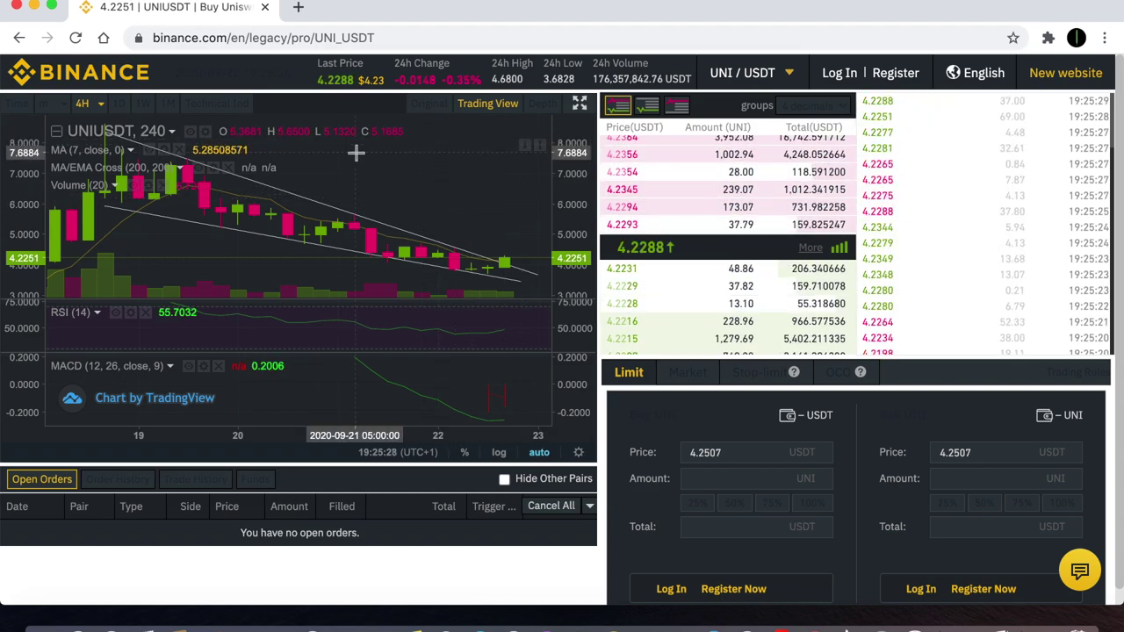
{"action": "scroll", "coordinate": [380, 201], "scroll_direction": "down", "scroll_amount": 2}
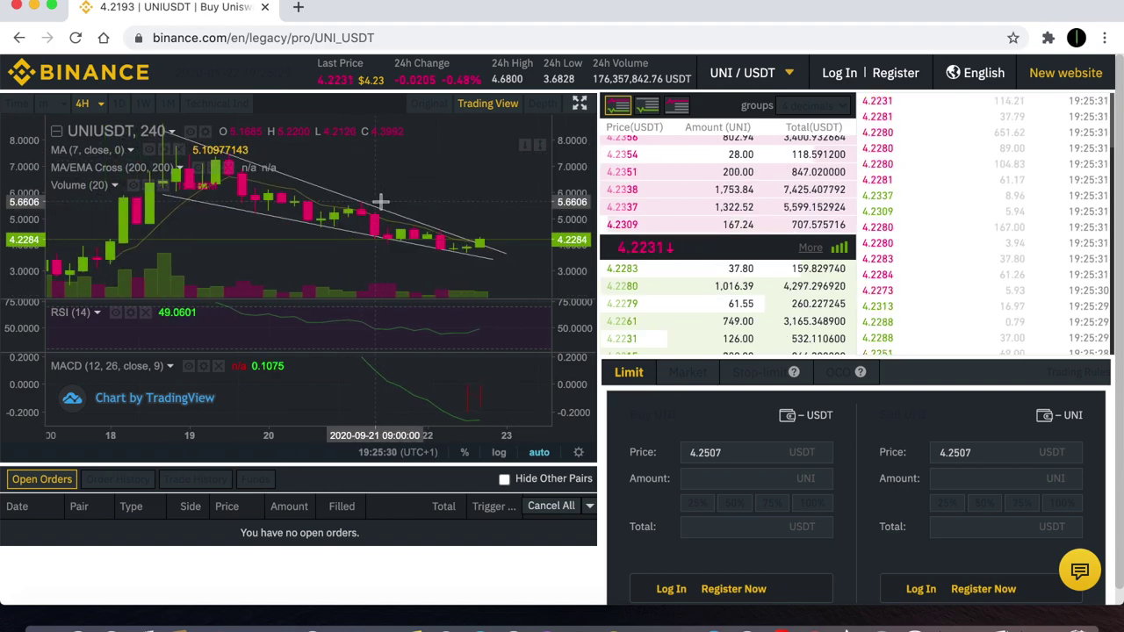
{"action": "scroll", "coordinate": [380, 201], "scroll_direction": "up", "scroll_amount": 1}
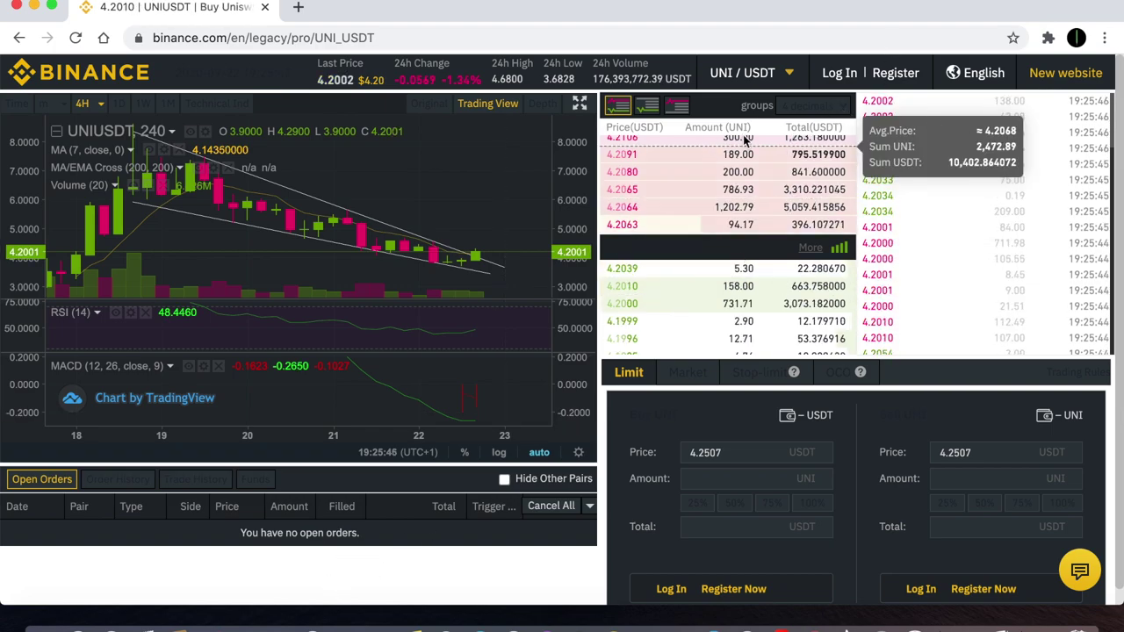
{"action": "scroll", "coordinate": [530, 224], "scroll_direction": "down", "scroll_amount": 2}
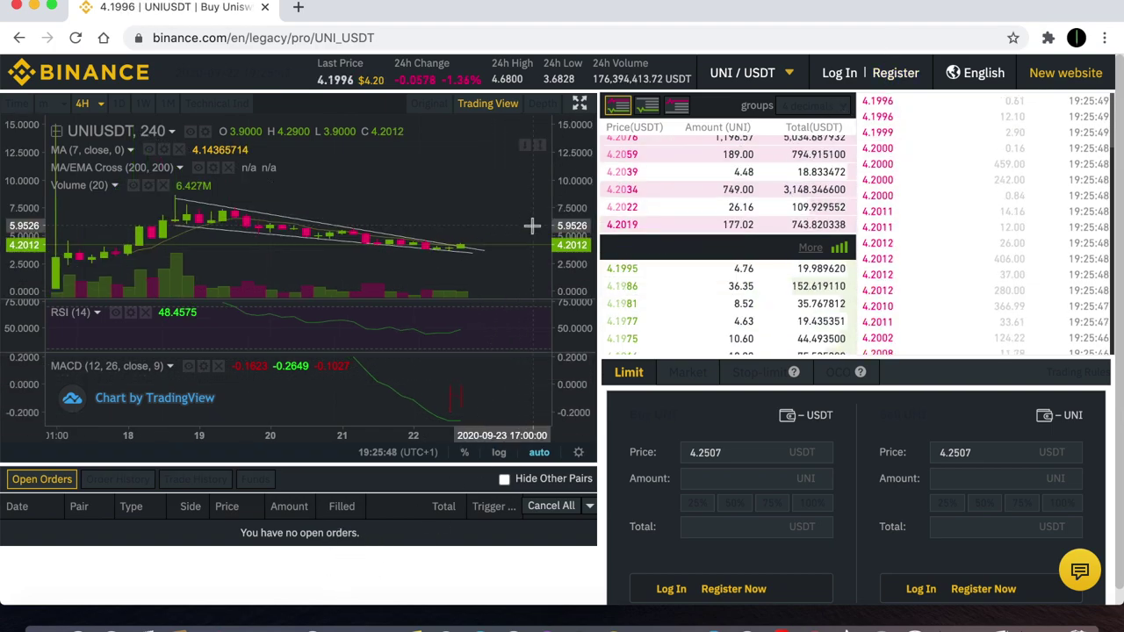
{"action": "scroll", "coordinate": [503, 215], "scroll_direction": "up", "scroll_amount": 2}
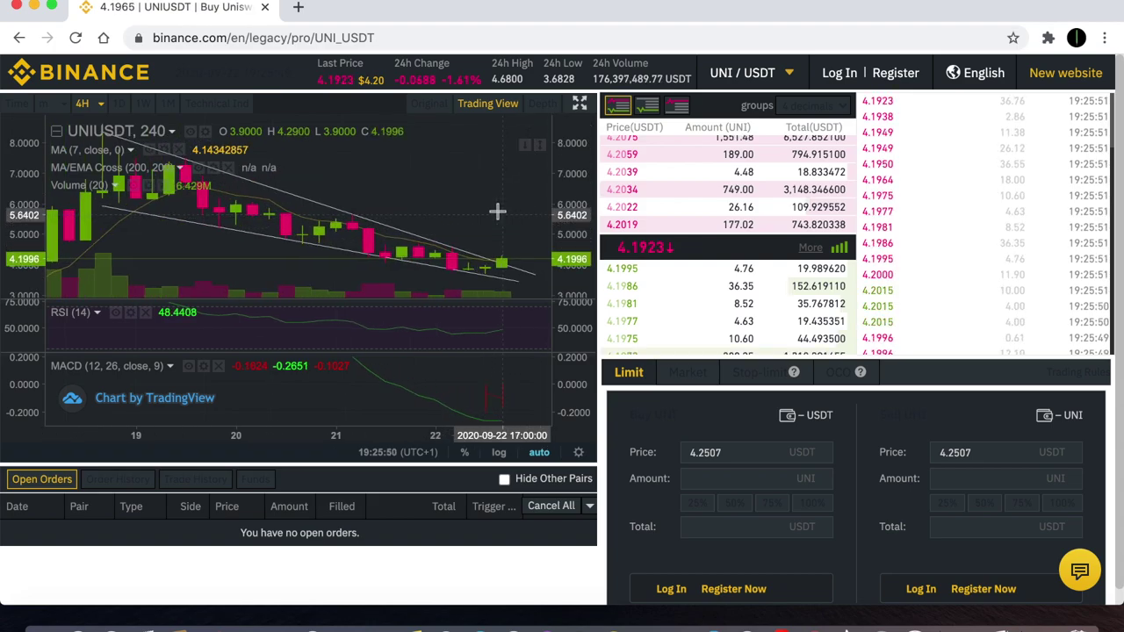
{"action": "scroll", "coordinate": [318, 267], "scroll_direction": "down", "scroll_amount": 2}
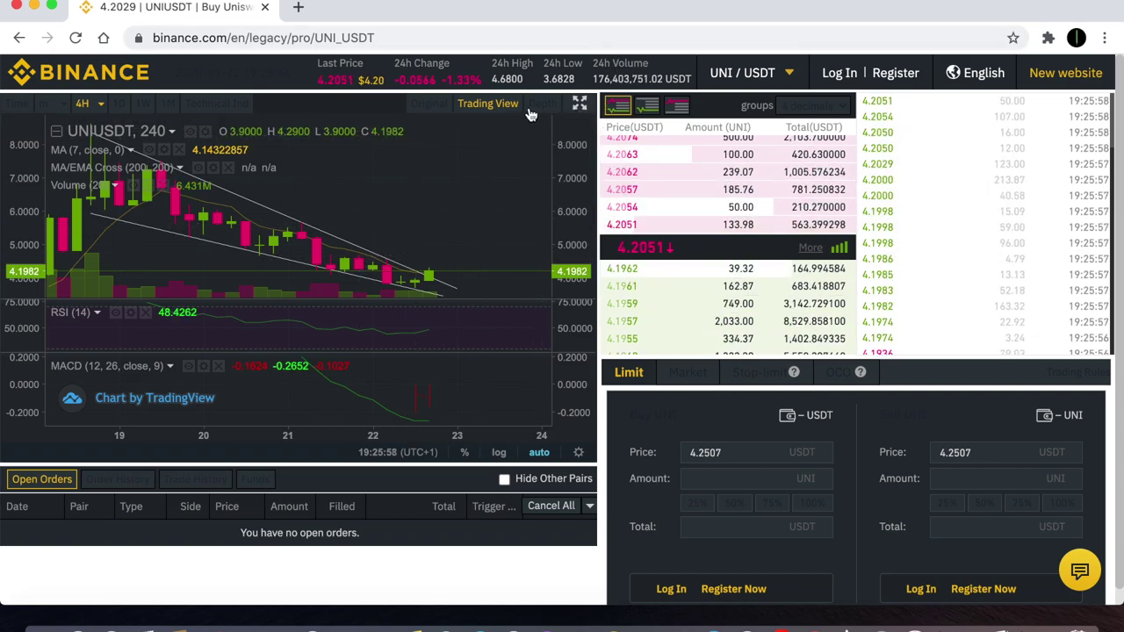
{"action": "left_click", "coordinate": [580, 104]}
- Zoom the full-page 4H chart to the wedge tip near 4.1988 and select the upper trendline
{"action": "scroll", "coordinate": [619, 252], "scroll_direction": "down", "scroll_amount": 5}
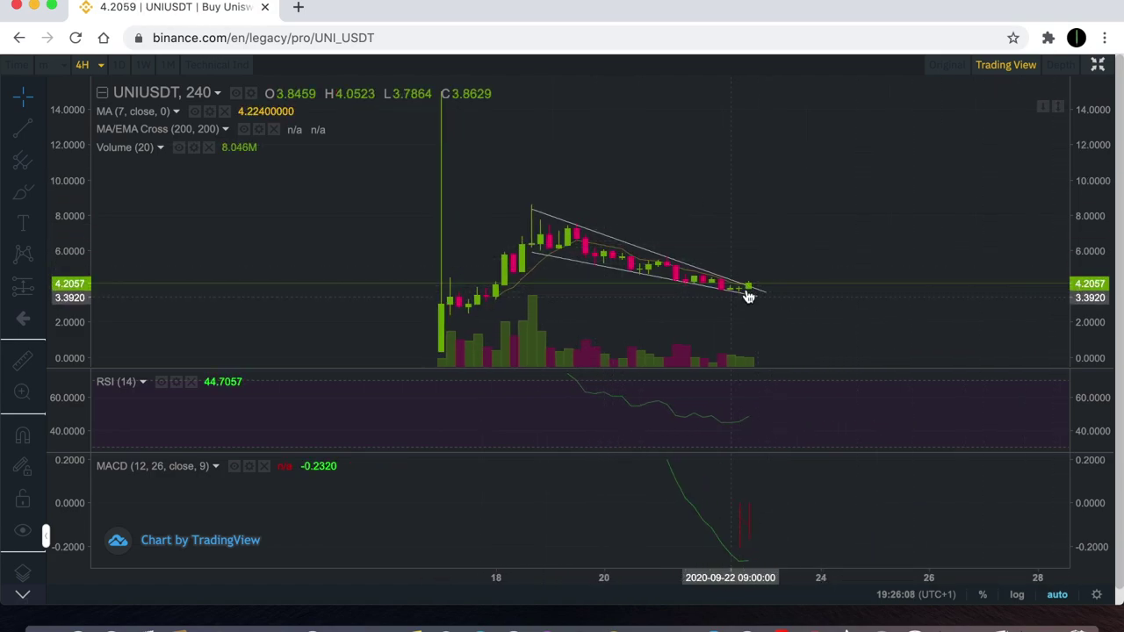
{"action": "scroll", "coordinate": [753, 290], "scroll_direction": "up", "scroll_amount": 4}
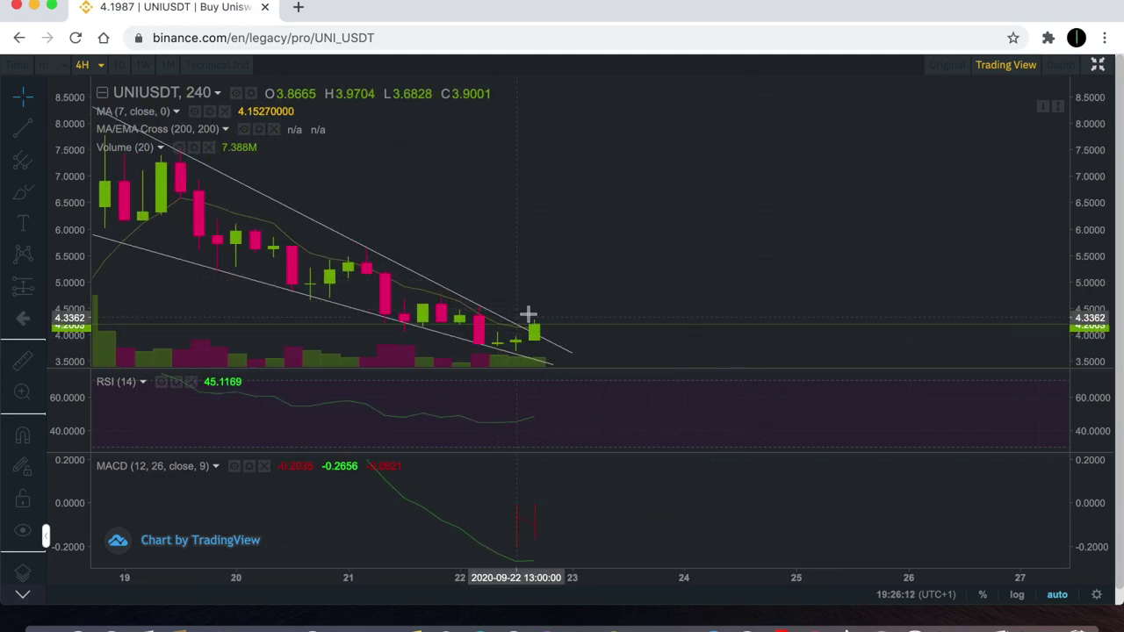
{"action": "scroll", "coordinate": [650, 271], "scroll_direction": "down", "scroll_amount": 5}
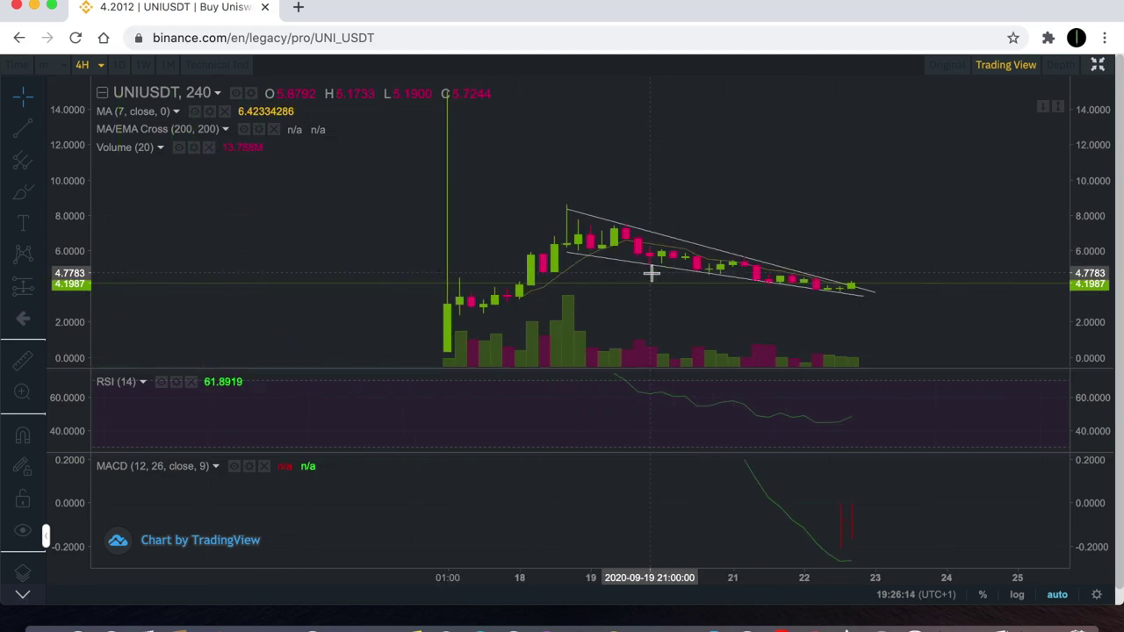
{"action": "scroll", "coordinate": [651, 273], "scroll_direction": "up", "scroll_amount": 3}
{"action": "scroll", "coordinate": [652, 273], "scroll_direction": "down", "scroll_amount": 2}
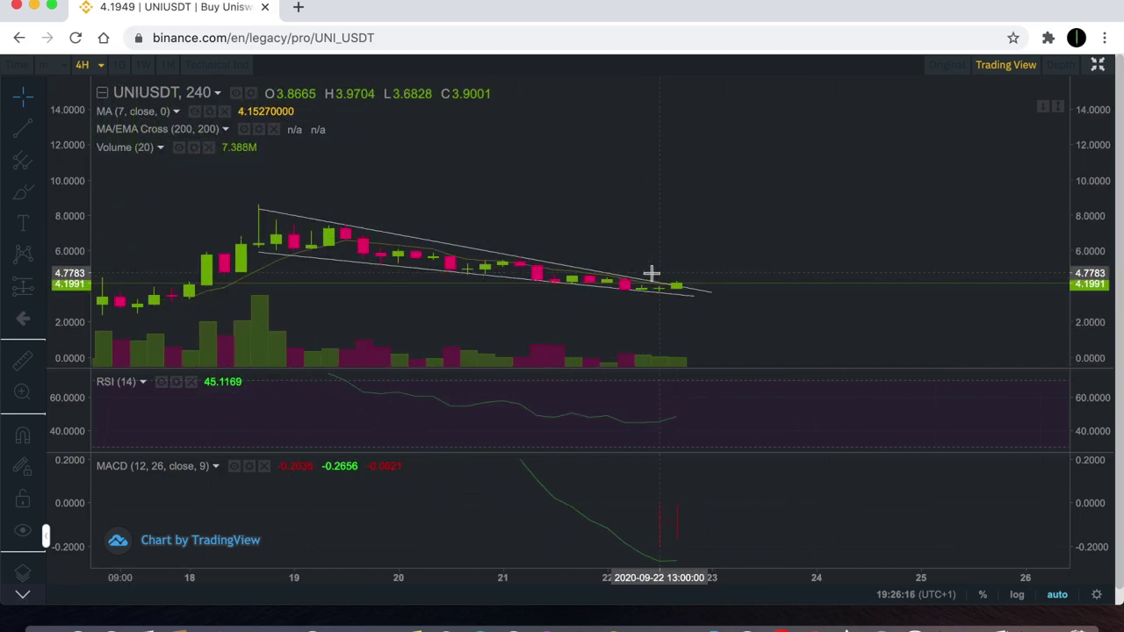
{"action": "scroll", "coordinate": [651, 273], "scroll_direction": "up", "scroll_amount": 1}
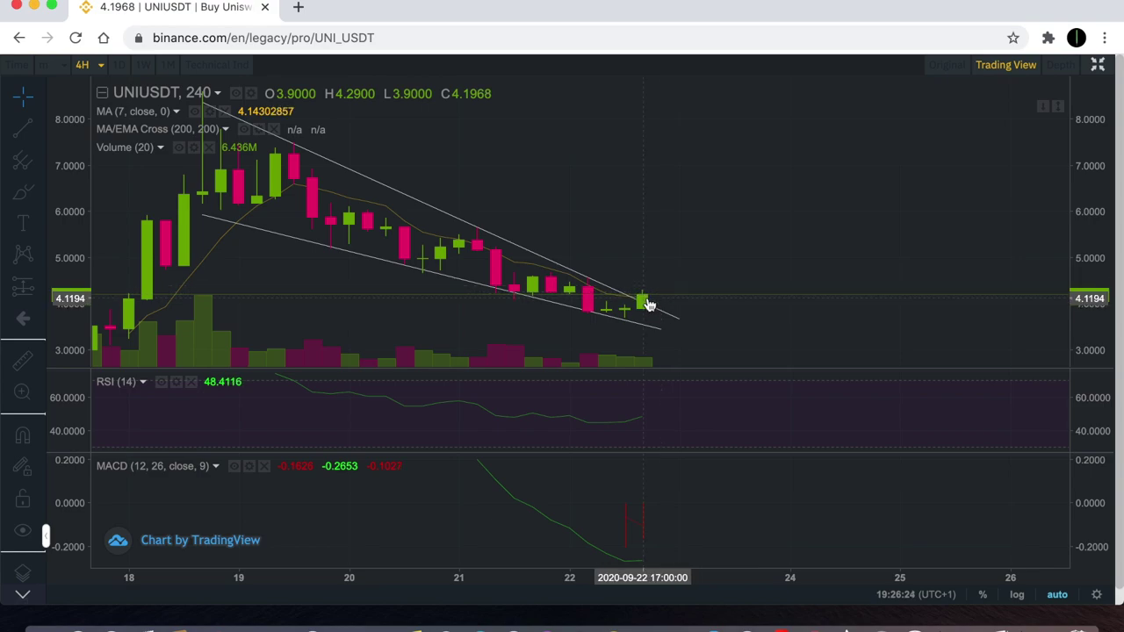
{"action": "left_click", "coordinate": [647, 314]}
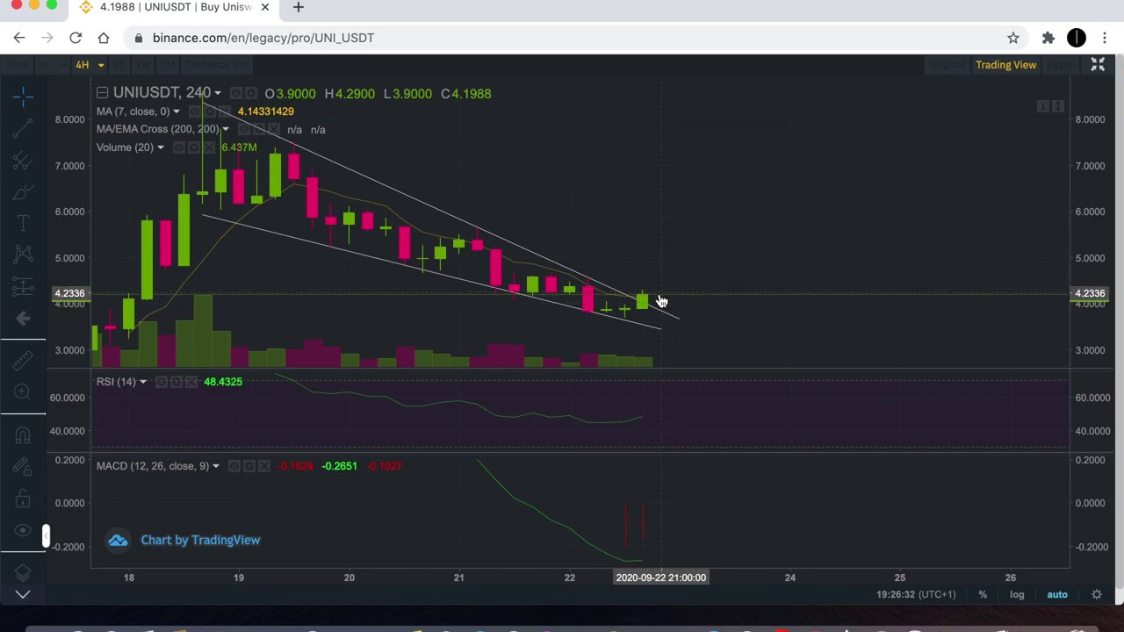
{"action": "scroll", "coordinate": [665, 303], "scroll_direction": "down", "scroll_amount": 2}
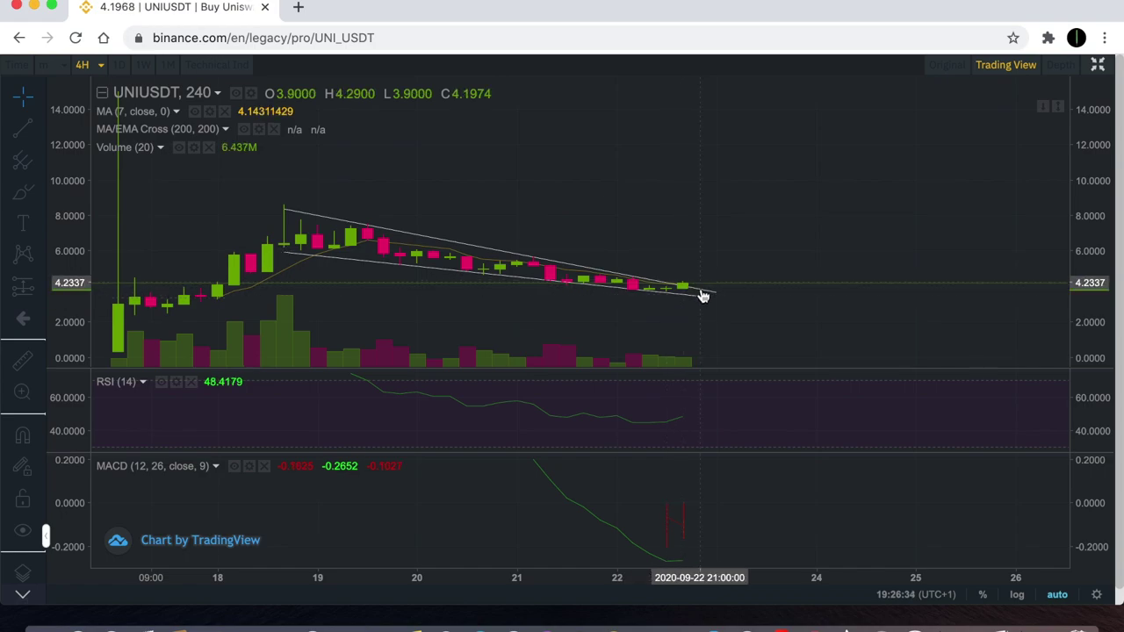
{"action": "left_click", "coordinate": [99, 69]}
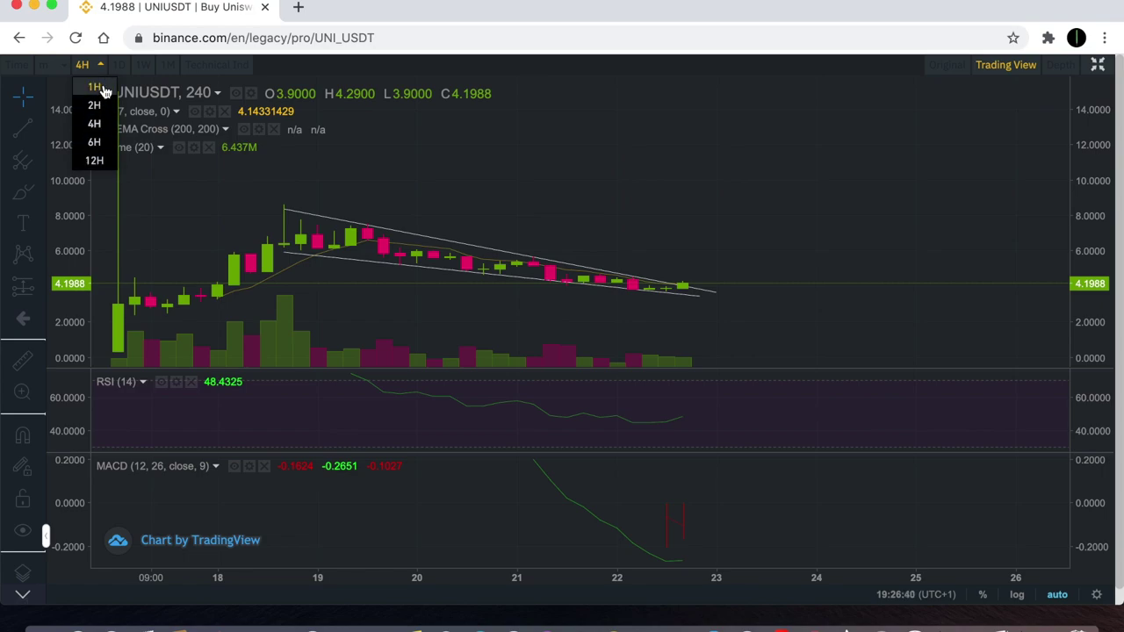
- Switch the UNI/USDT chart to 2-hour, then 1-hour candles
{"action": "left_click", "coordinate": [104, 105]}
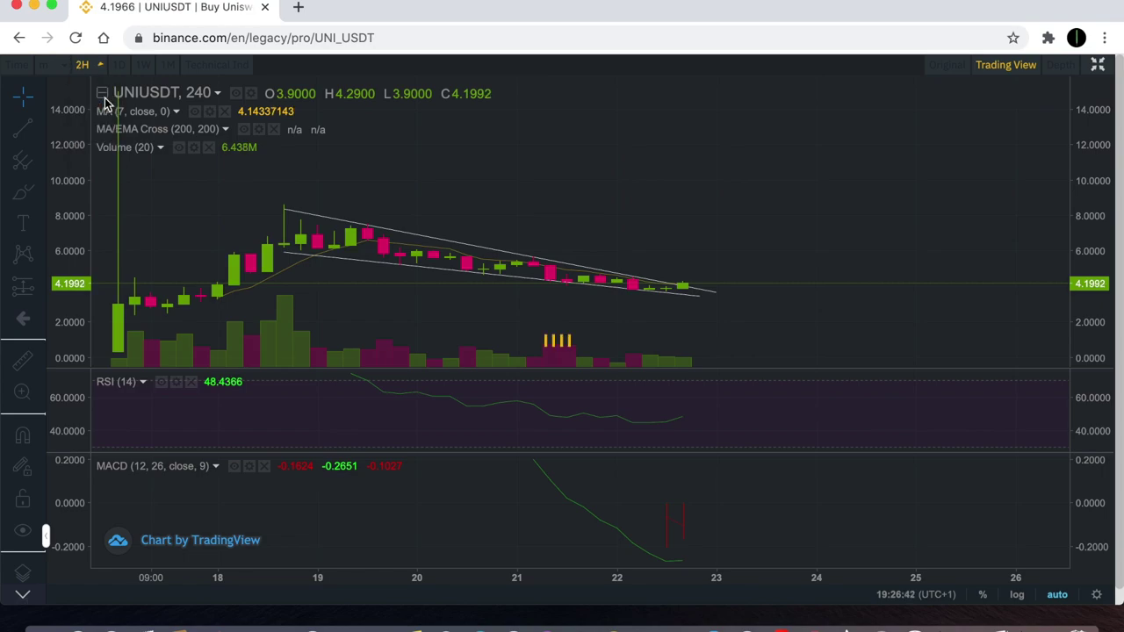
{"action": "scroll", "coordinate": [704, 296], "scroll_direction": "down", "scroll_amount": 3}
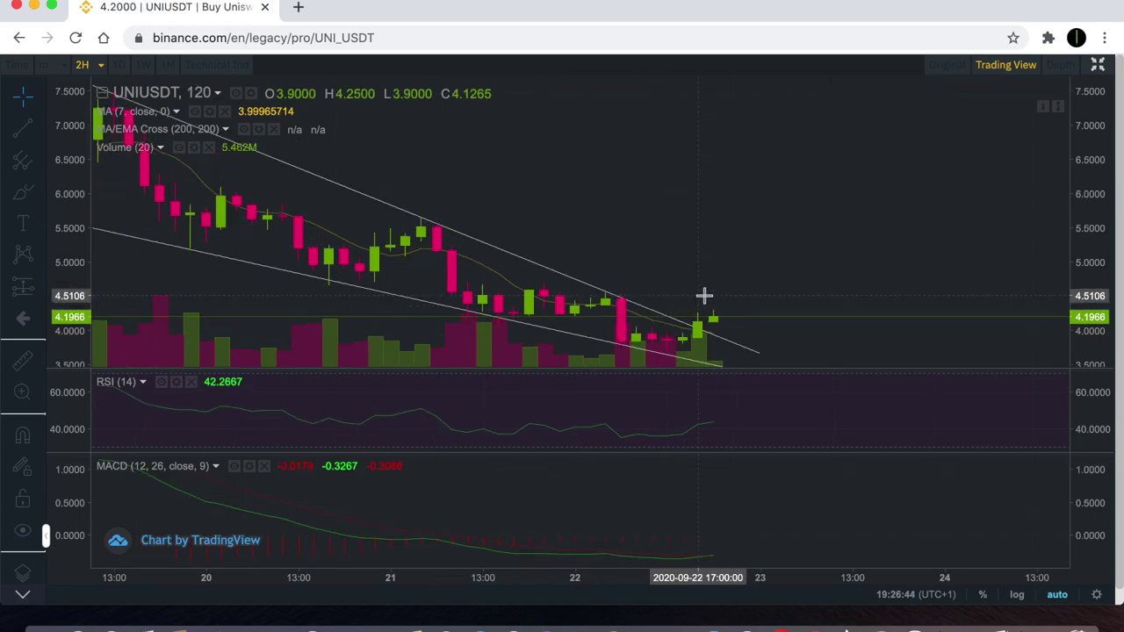
{"action": "left_click", "coordinate": [87, 72]}
{"action": "left_click", "coordinate": [95, 88]}
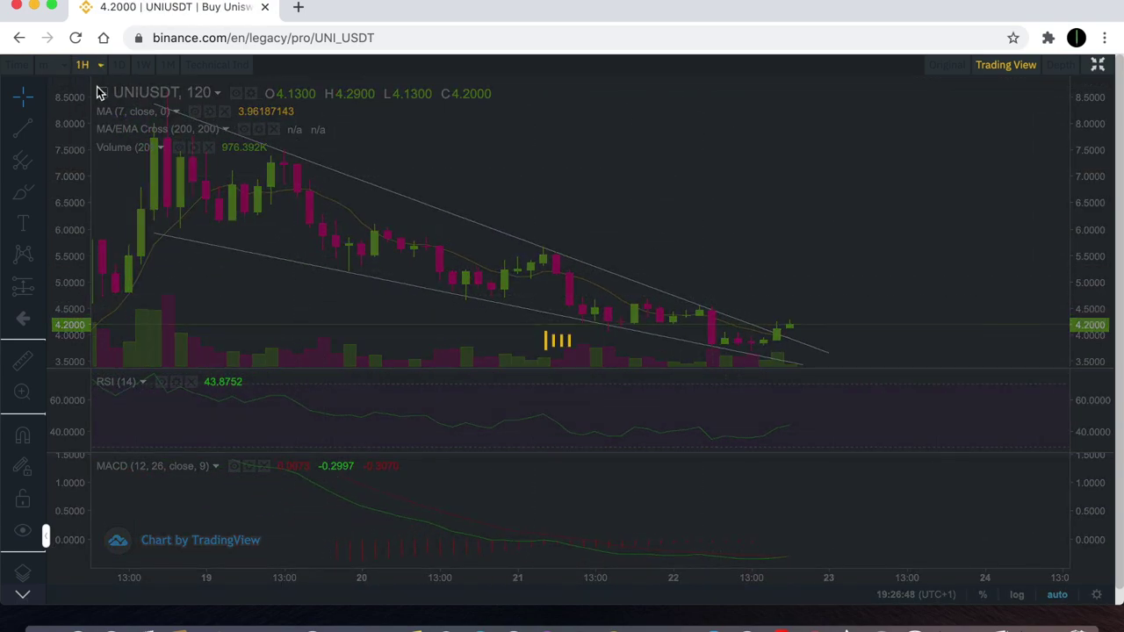
- Zoom and pan the 1H chart so the whole wedge from September 18 is in view
{"action": "scroll", "coordinate": [620, 225], "scroll_direction": "down", "scroll_amount": 4}
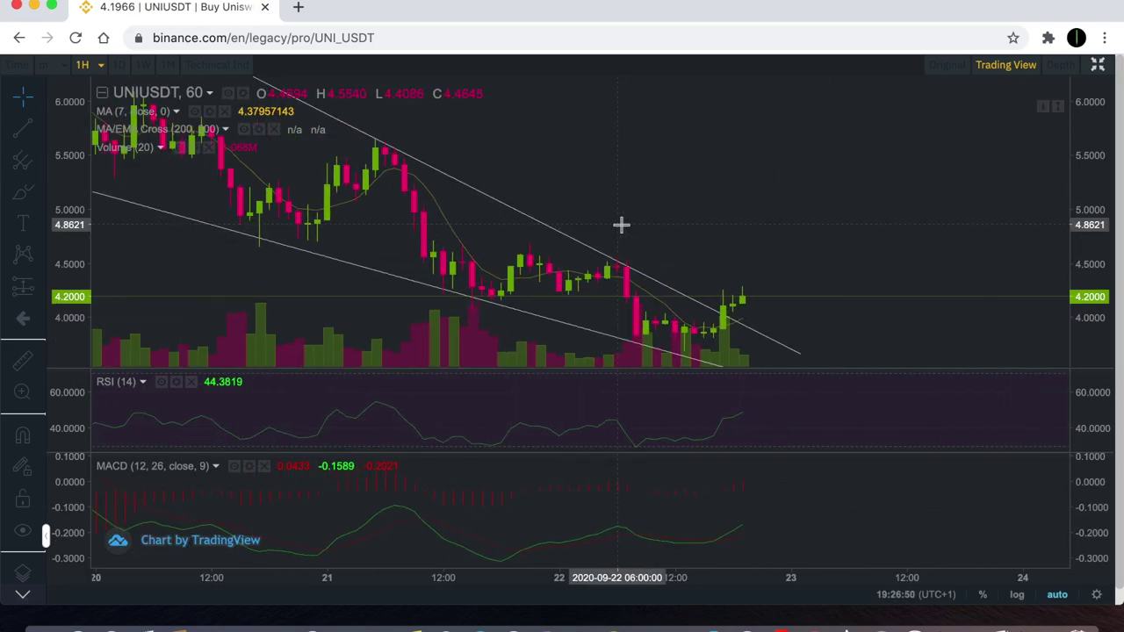
{"action": "scroll", "coordinate": [621, 225], "scroll_direction": "down", "scroll_amount": 3}
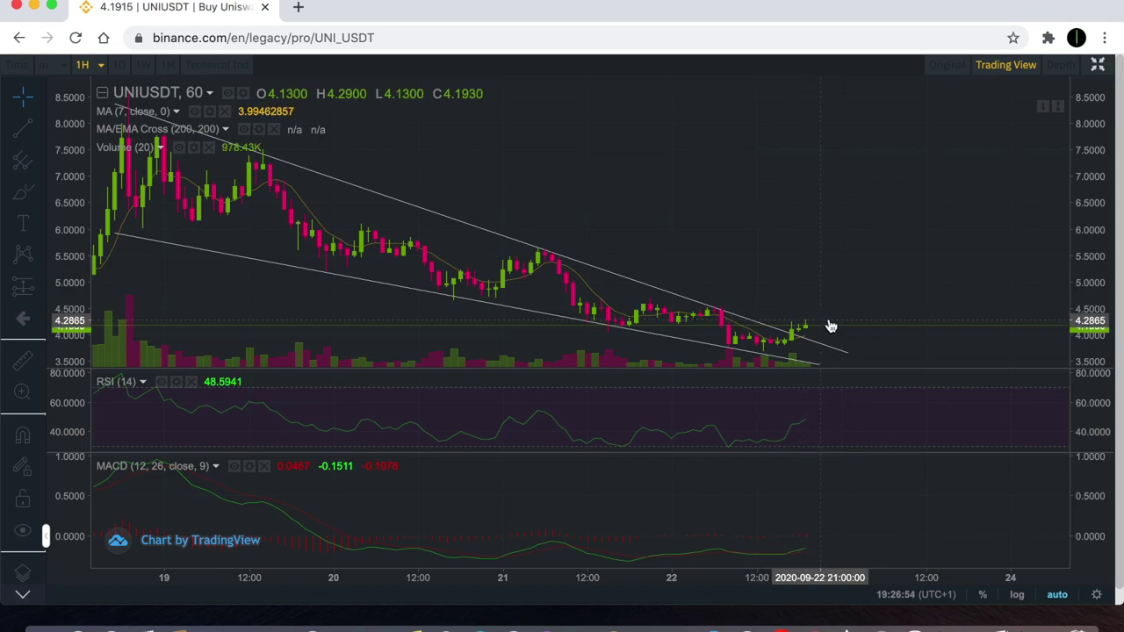
{"action": "scroll", "coordinate": [839, 307], "scroll_direction": "down", "scroll_amount": 5}
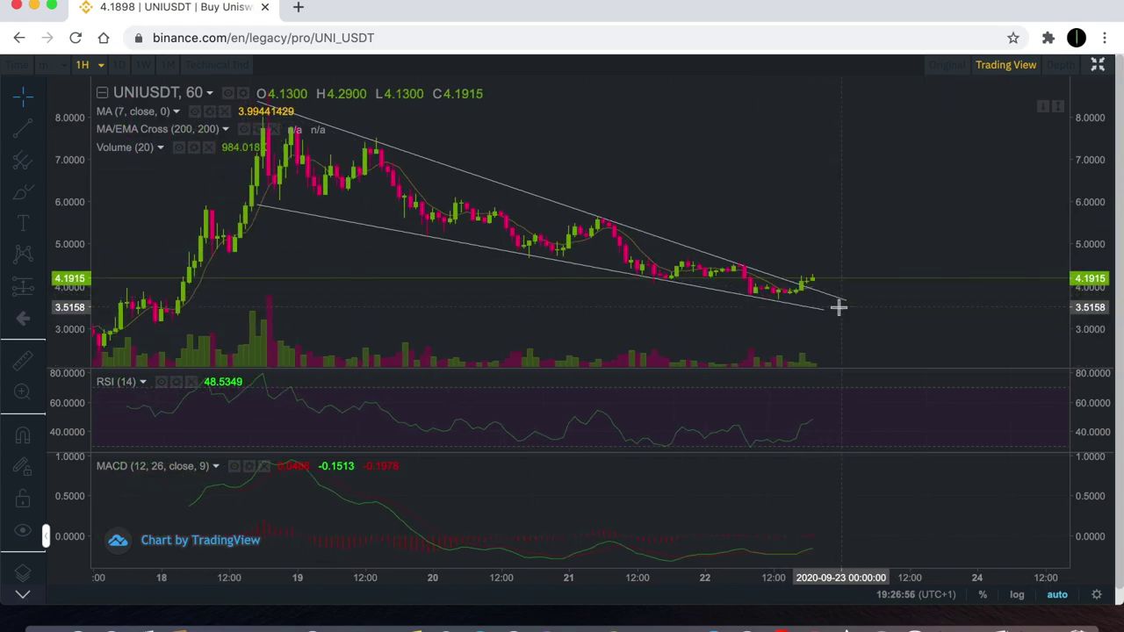
{"action": "scroll", "coordinate": [586, 209], "scroll_direction": "down", "scroll_amount": 1}
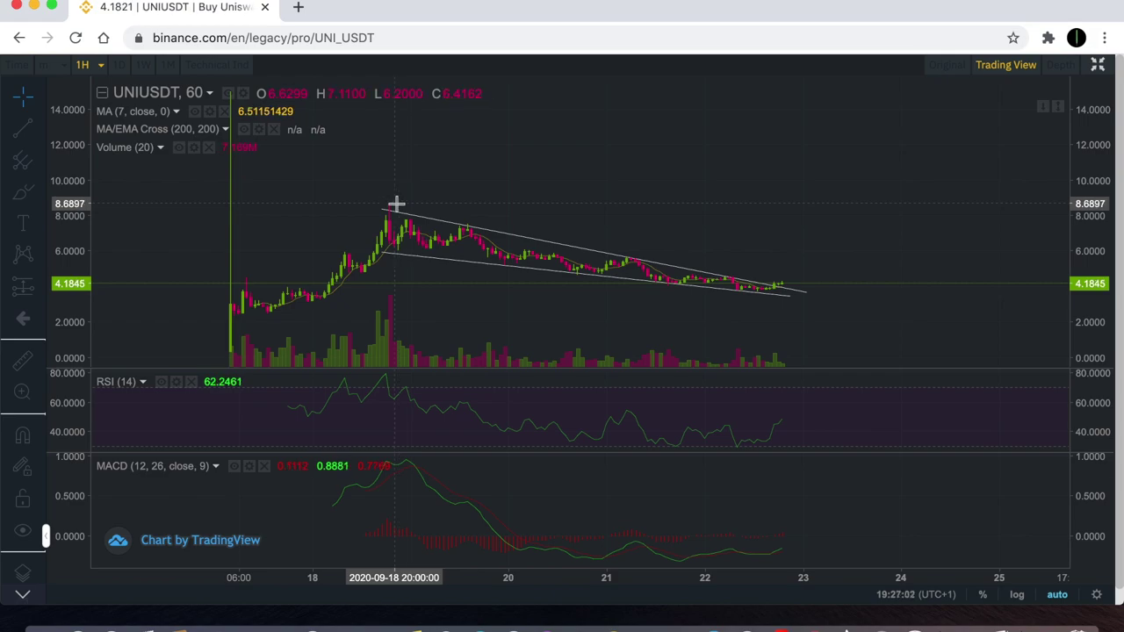
{"action": "scroll", "coordinate": [474, 220], "scroll_direction": "down", "scroll_amount": 1}
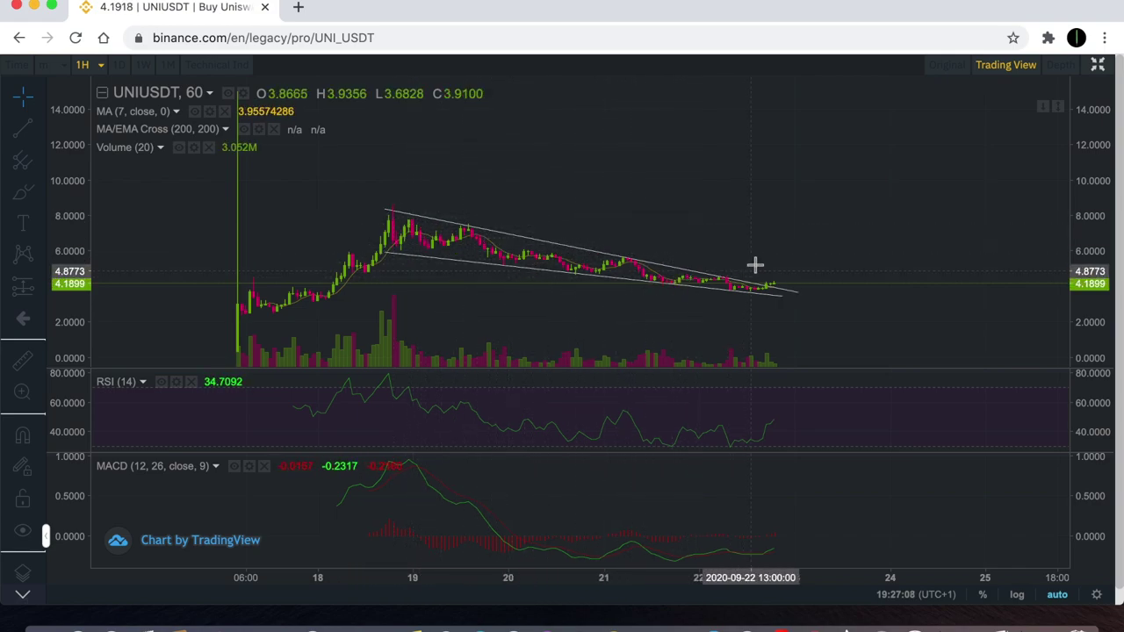
{"action": "scroll", "coordinate": [755, 264], "scroll_direction": "down", "scroll_amount": 2}
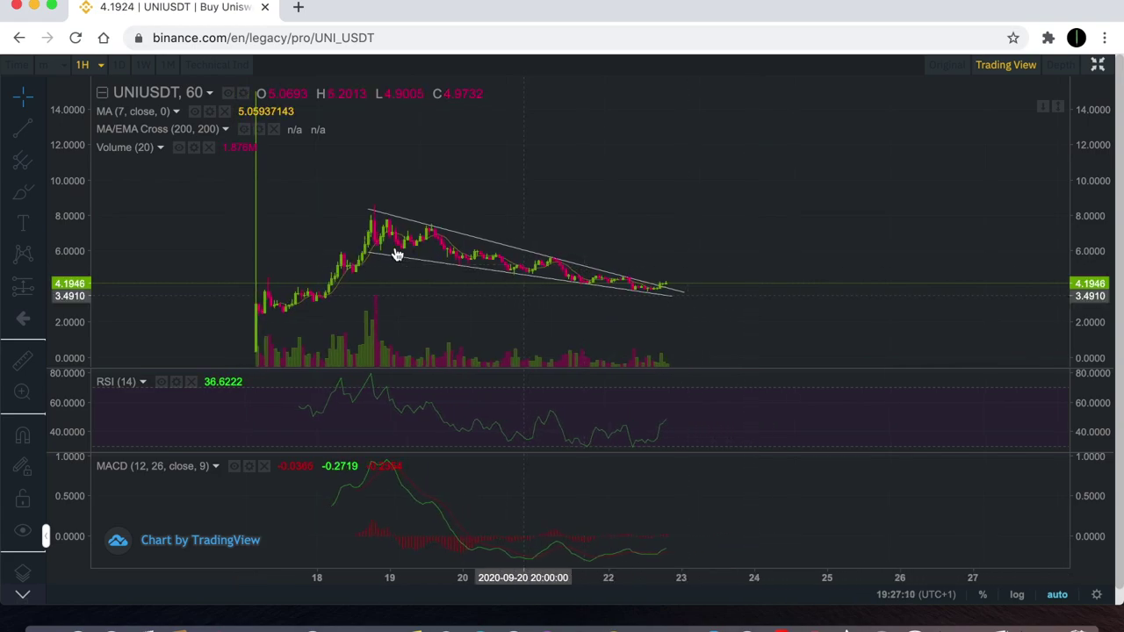
{"action": "mouse_move", "coordinate": [627, 289]}
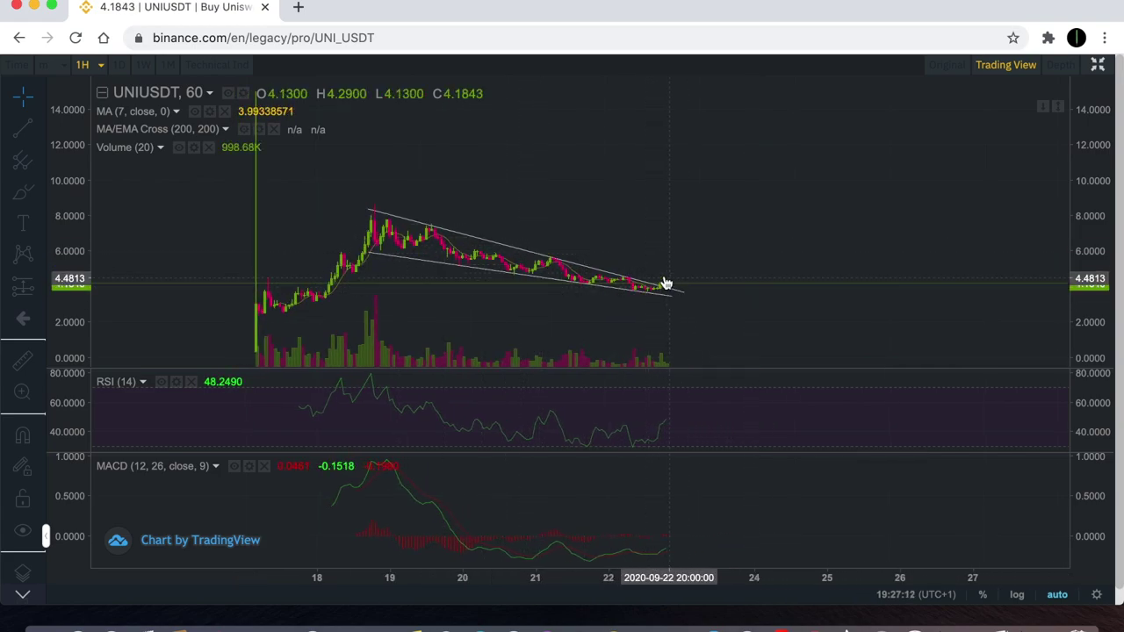
{"action": "scroll", "coordinate": [685, 266], "scroll_direction": "up", "scroll_amount": 3}
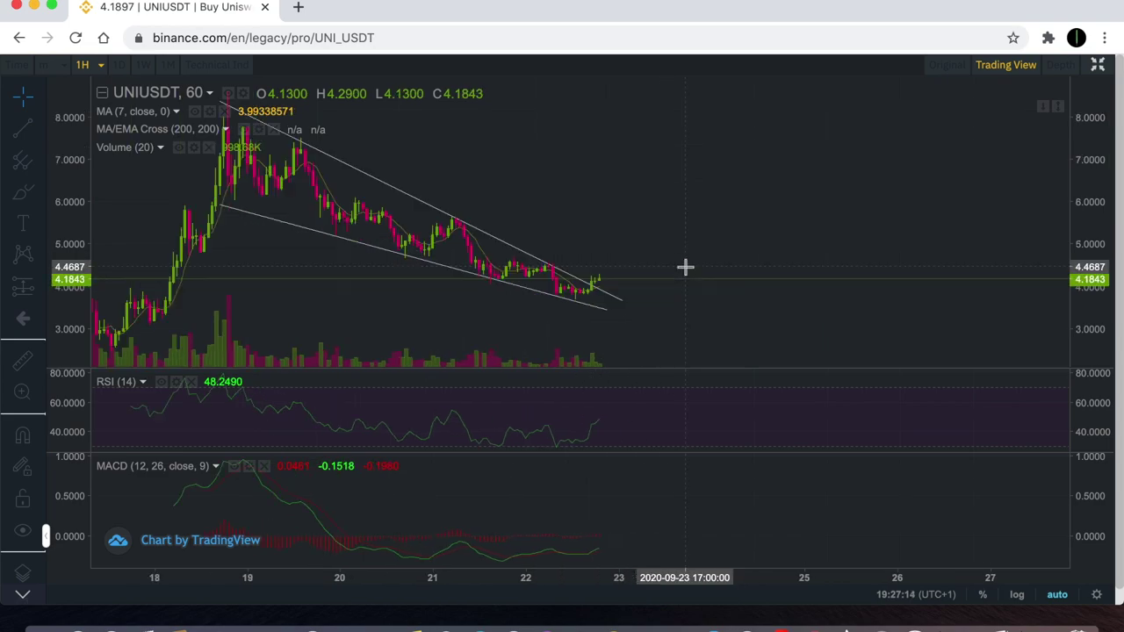
{"action": "scroll", "coordinate": [685, 266], "scroll_direction": "left", "scroll_amount": 3}
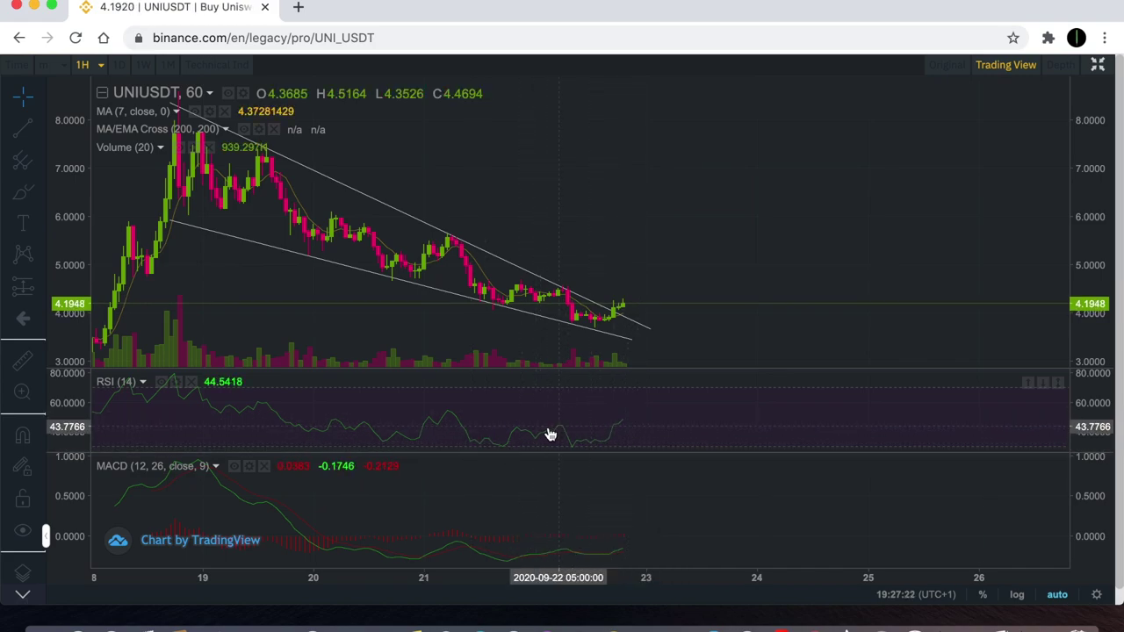
{"action": "left_click", "coordinate": [39, 136]}
- Draw a horizontal line at 43.78 in the RSI pane, then maximize and restore the MACD pane
{"action": "left_click", "coordinate": [111, 199]}
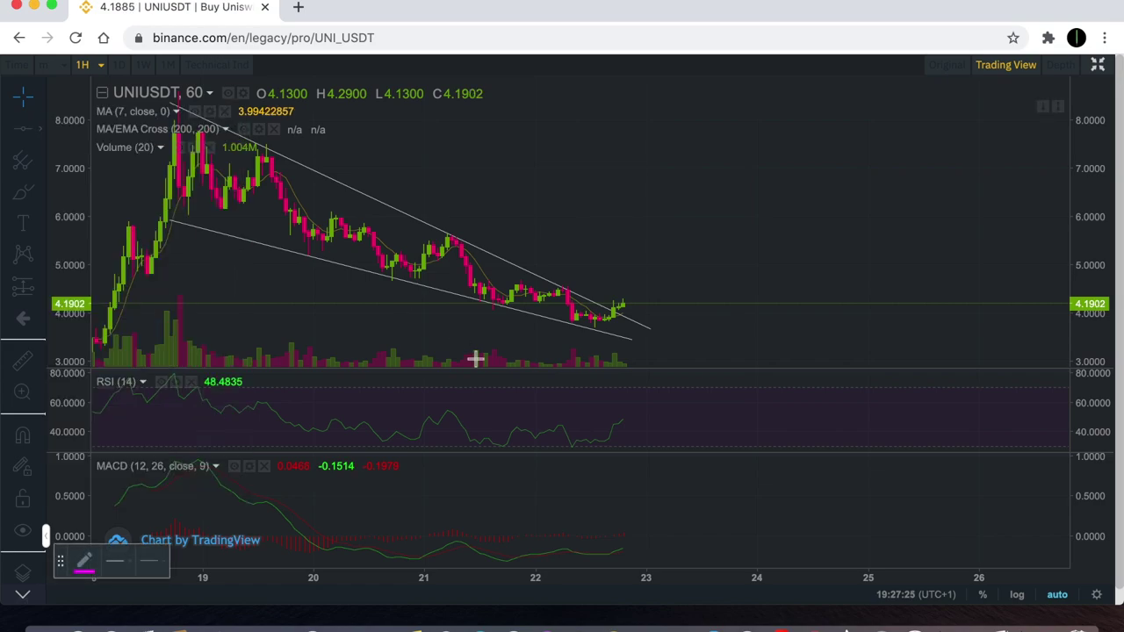
{"action": "left_click", "coordinate": [512, 427]}
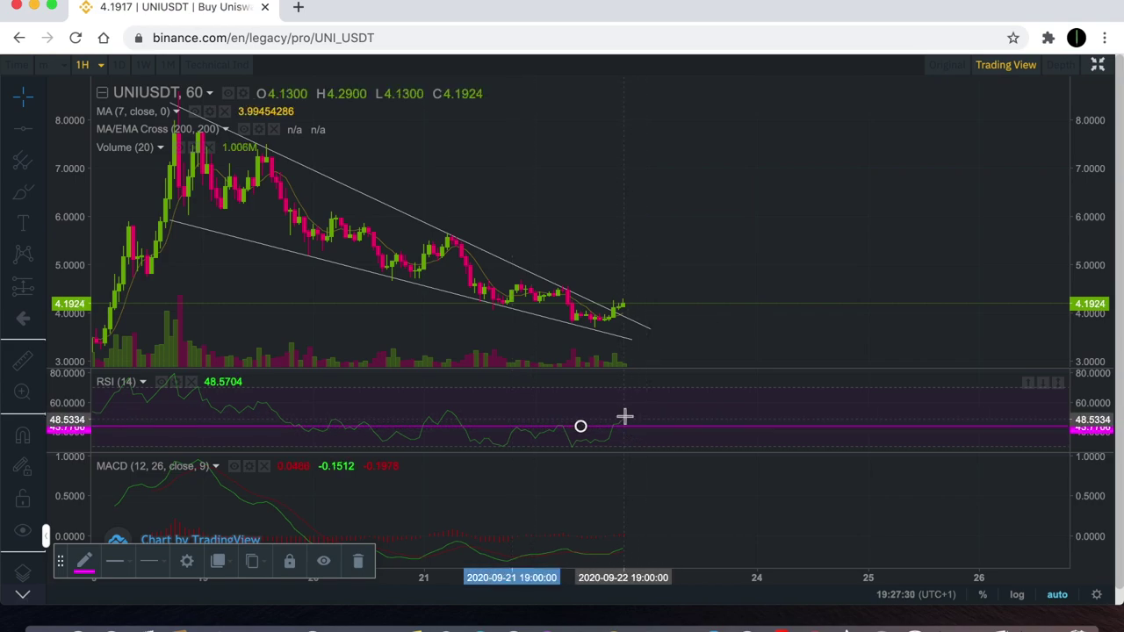
{"action": "scroll", "coordinate": [708, 234], "scroll_direction": "down", "scroll_amount": 5}
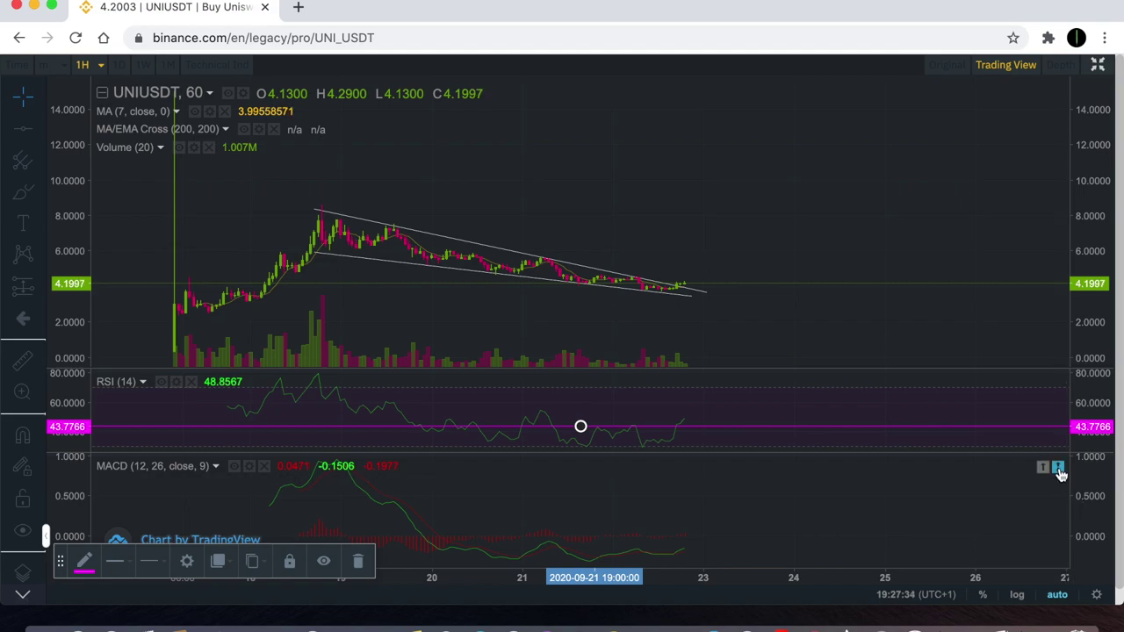
{"action": "left_click", "coordinate": [1059, 466]}
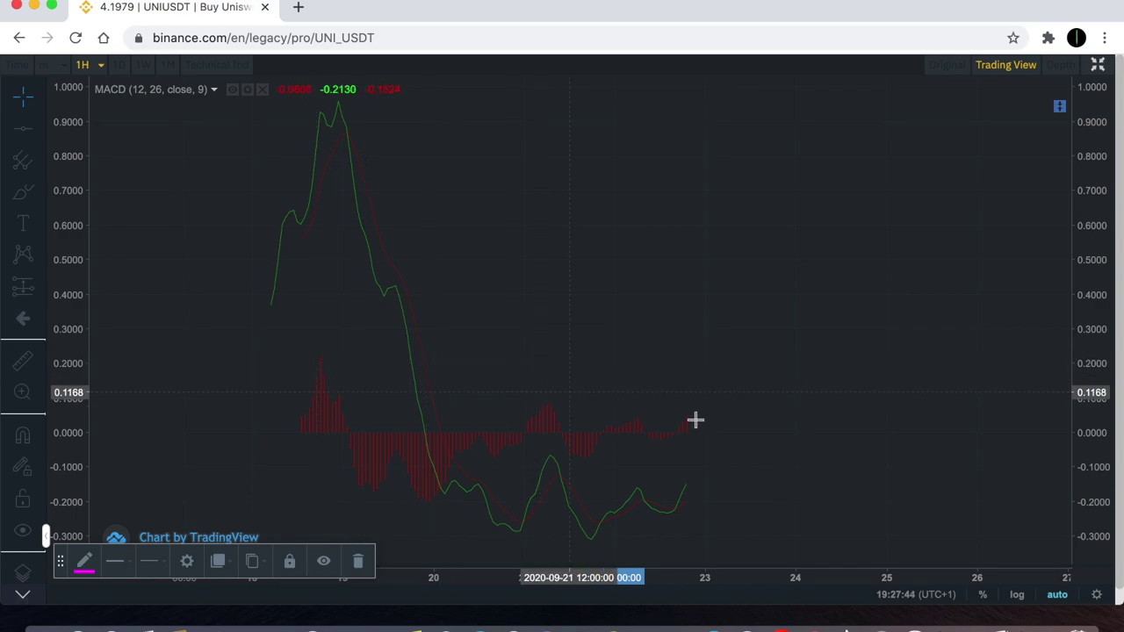
{"action": "left_click", "coordinate": [1063, 109]}
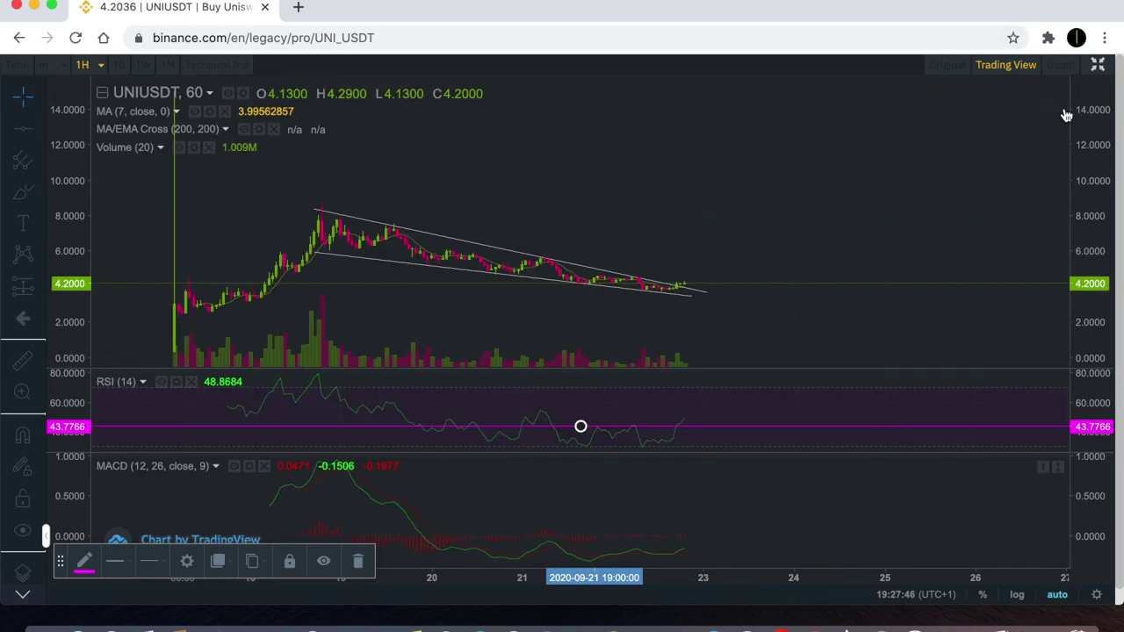
- Switch to 4-hour candles and delete the horizontal line from the RSI pane
{"action": "mouse_move", "coordinate": [98, 67]}
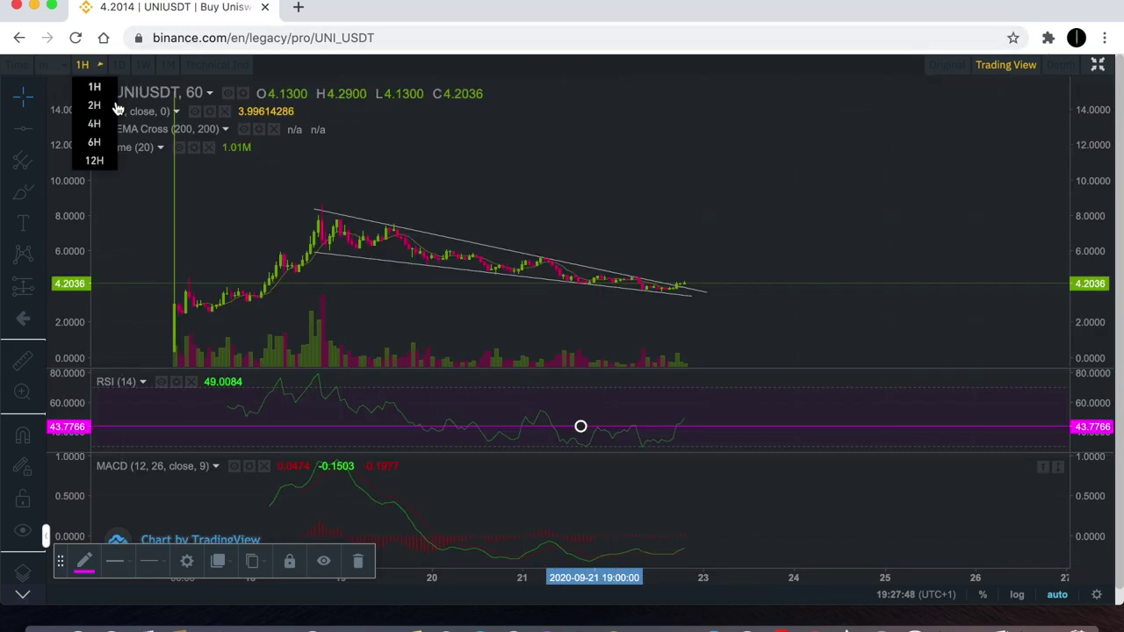
{"action": "left_click", "coordinate": [94, 123]}
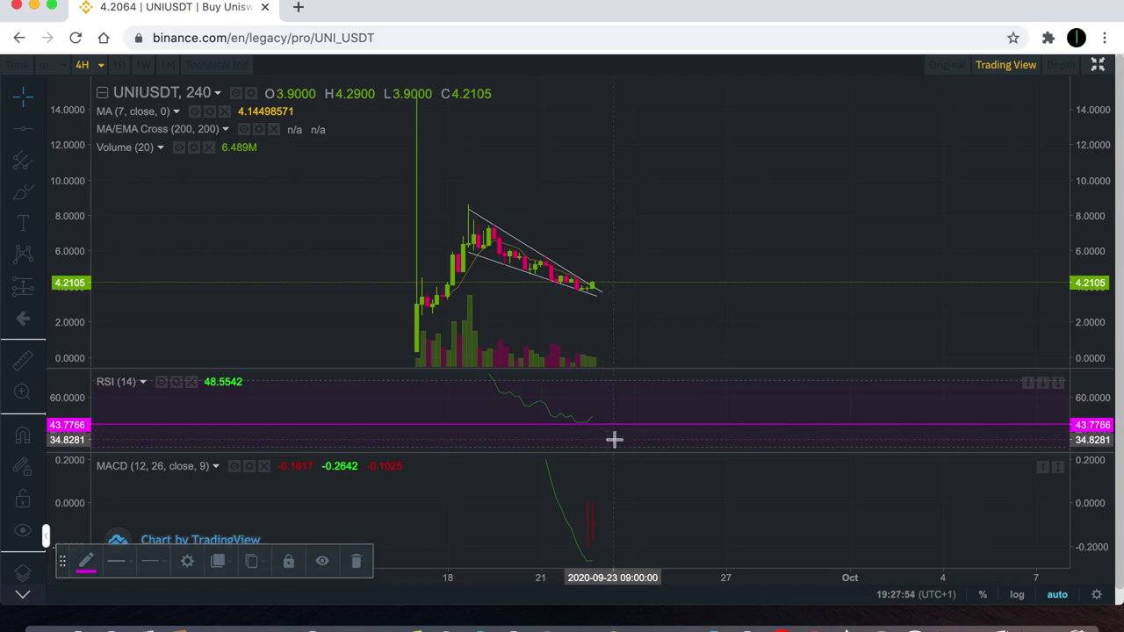
{"action": "left_click", "coordinate": [614, 439]}
{"action": "left_click_drag", "start_coordinate": [586, 426], "coordinate": [600, 423]}
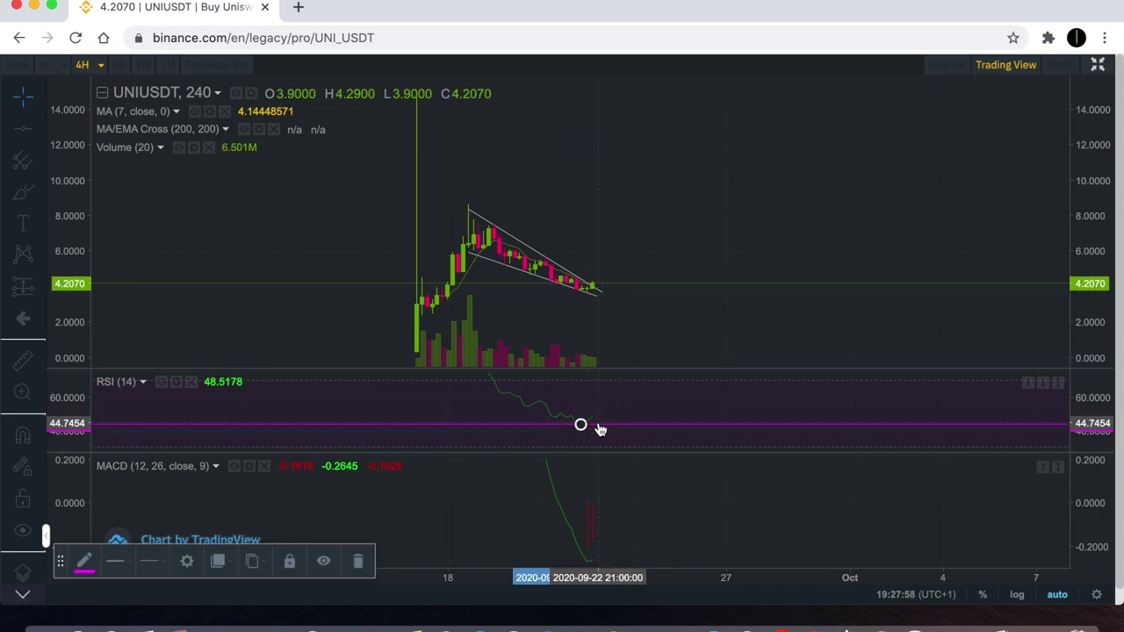
{"action": "key", "text": "Delete"}
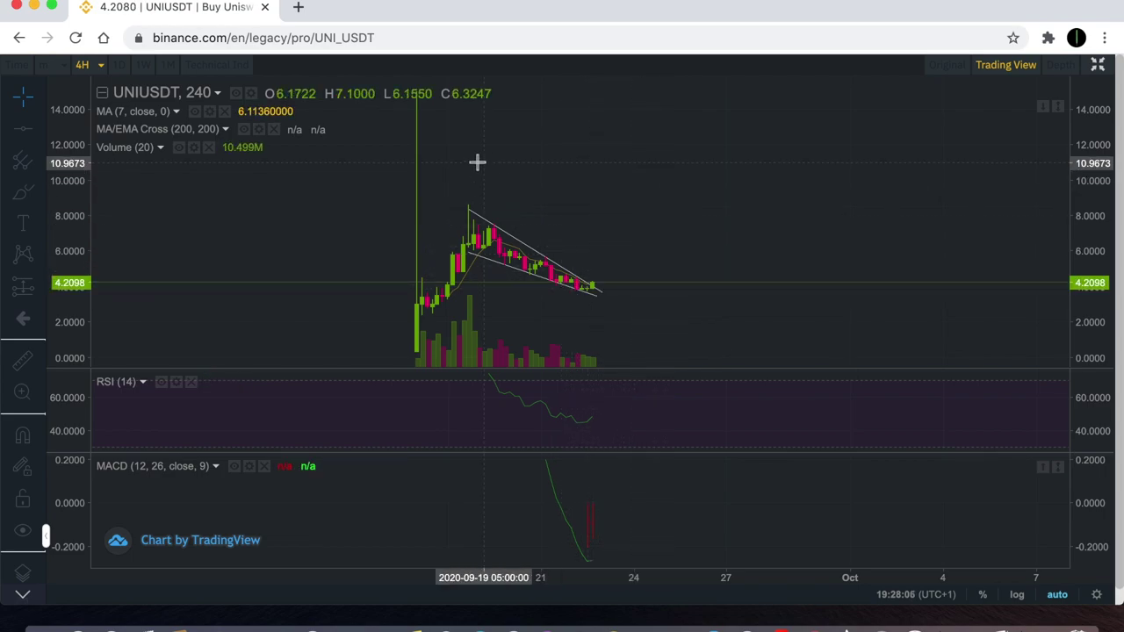
{"action": "left_click", "coordinate": [118, 67]}
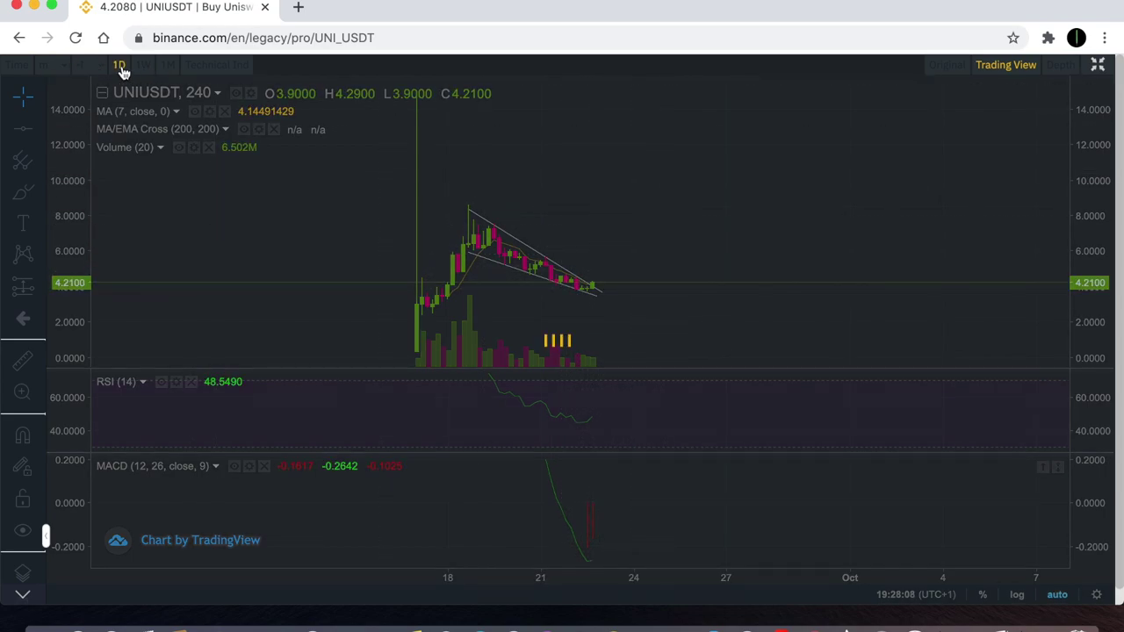
{"action": "scroll", "coordinate": [606, 229], "scroll_direction": "up", "scroll_amount": 3}
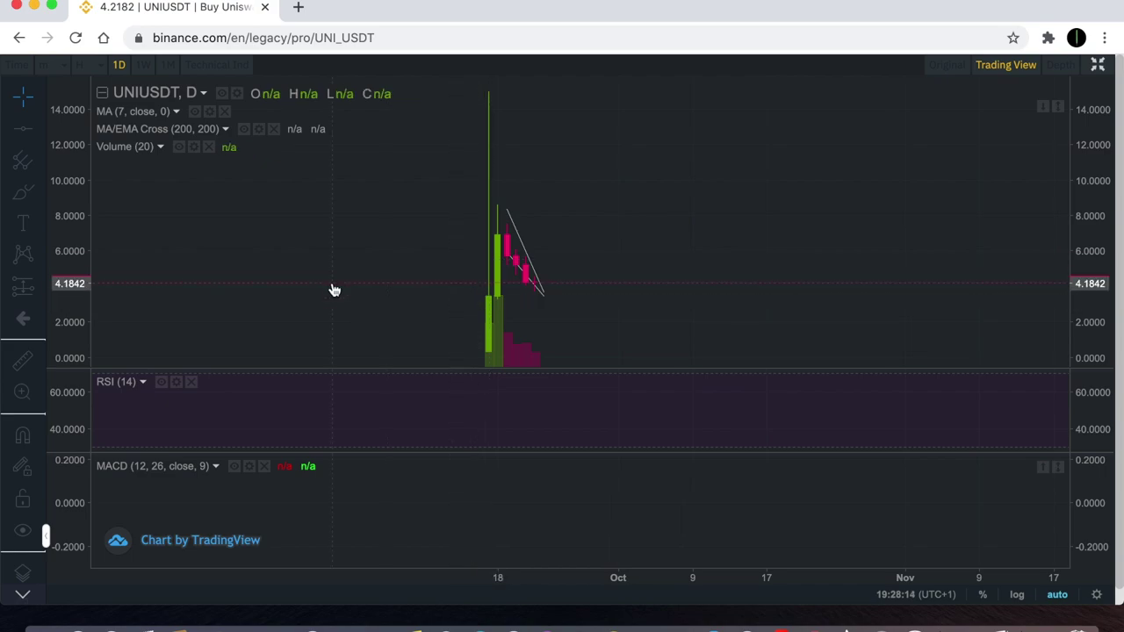
{"action": "scroll", "coordinate": [334, 290], "scroll_direction": "up", "scroll_amount": 2}
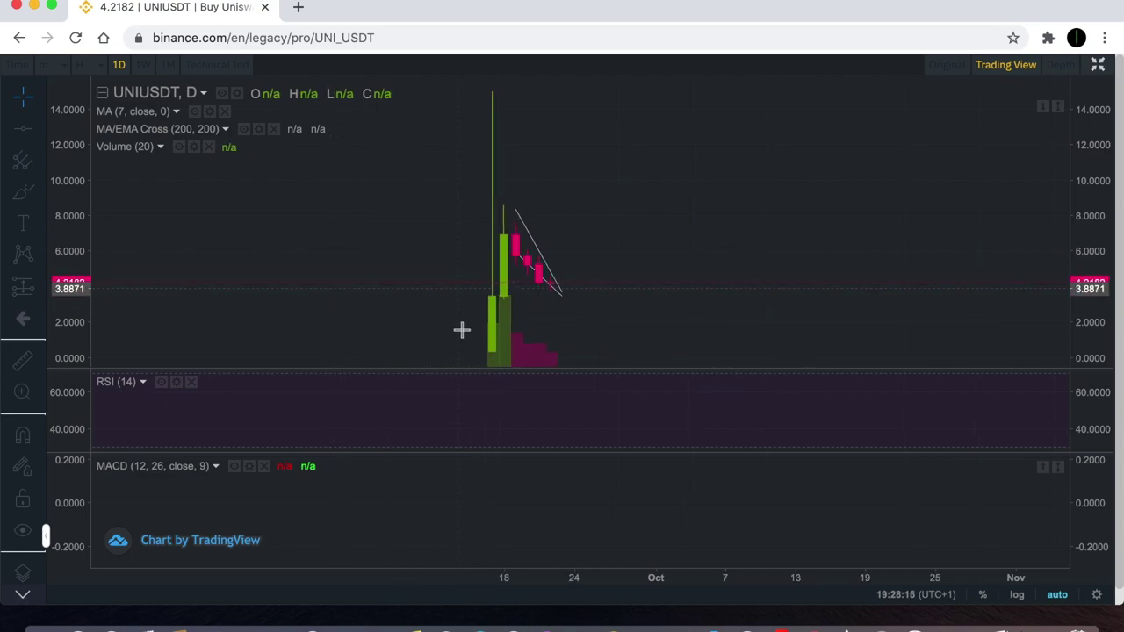
{"action": "left_click", "coordinate": [562, 290]}
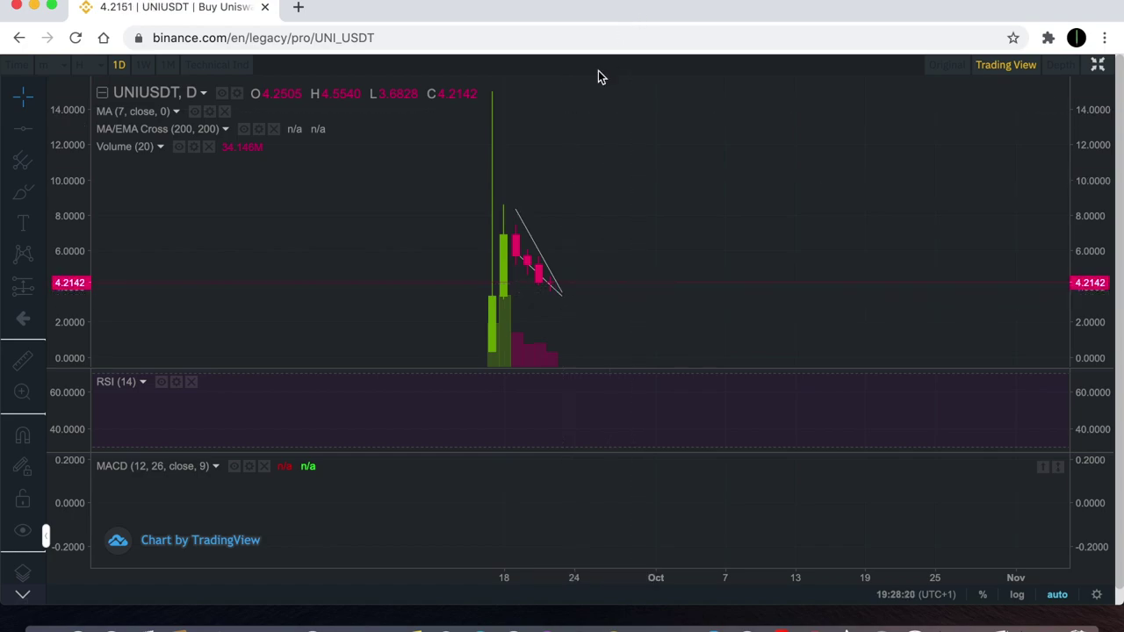
{"action": "mouse_move", "coordinate": [97, 75]}
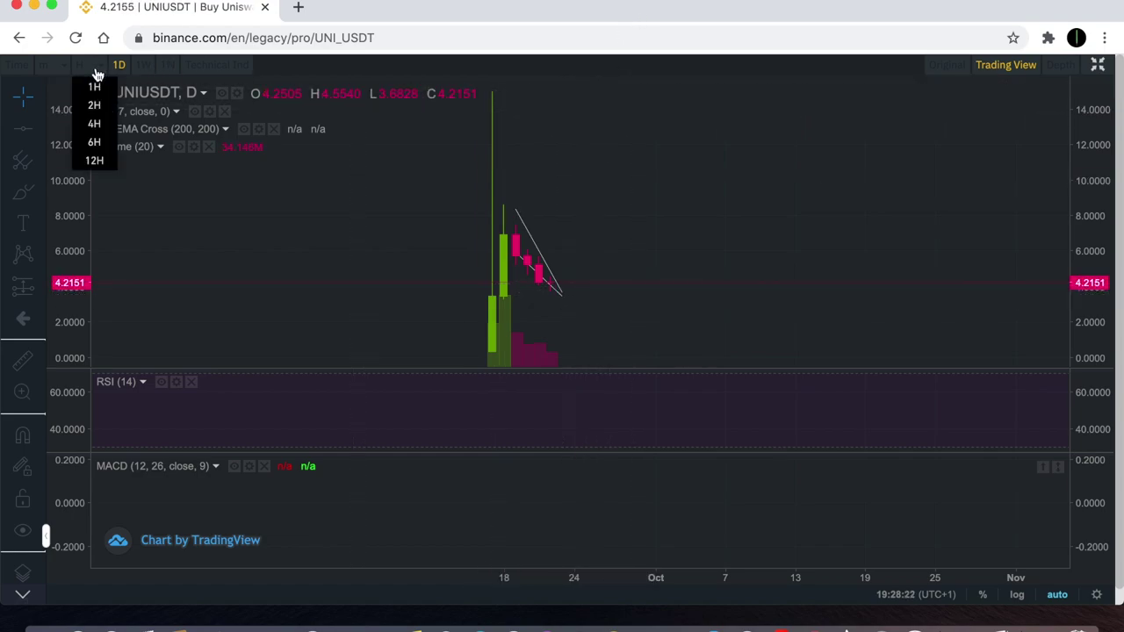
{"action": "left_click", "coordinate": [99, 127]}
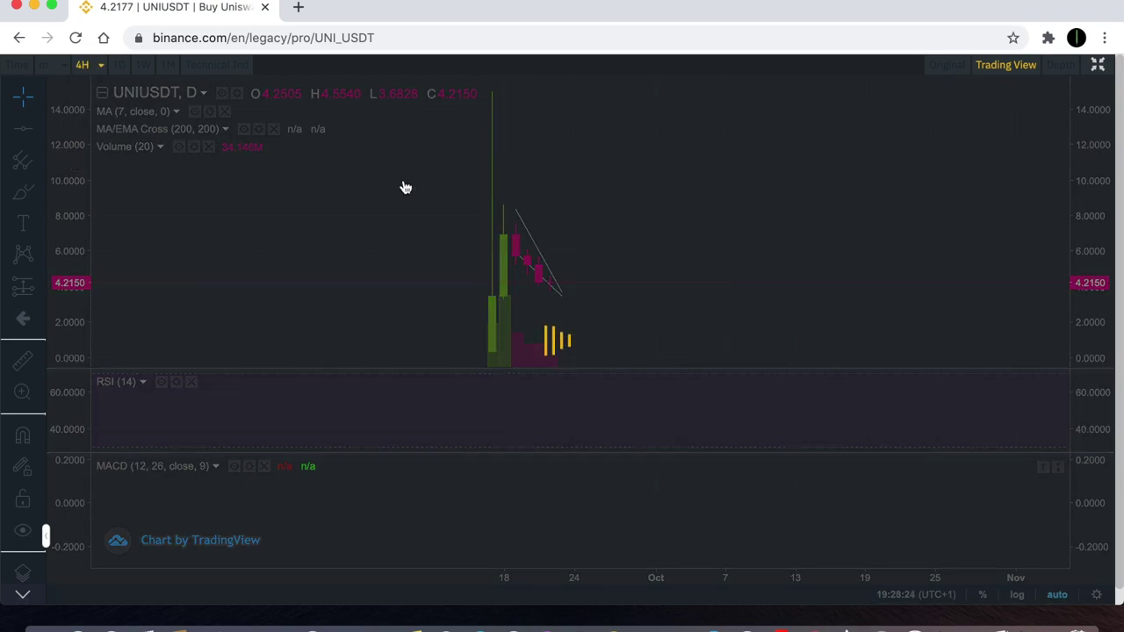
{"action": "scroll", "coordinate": [596, 278], "scroll_direction": "down", "scroll_amount": 5}
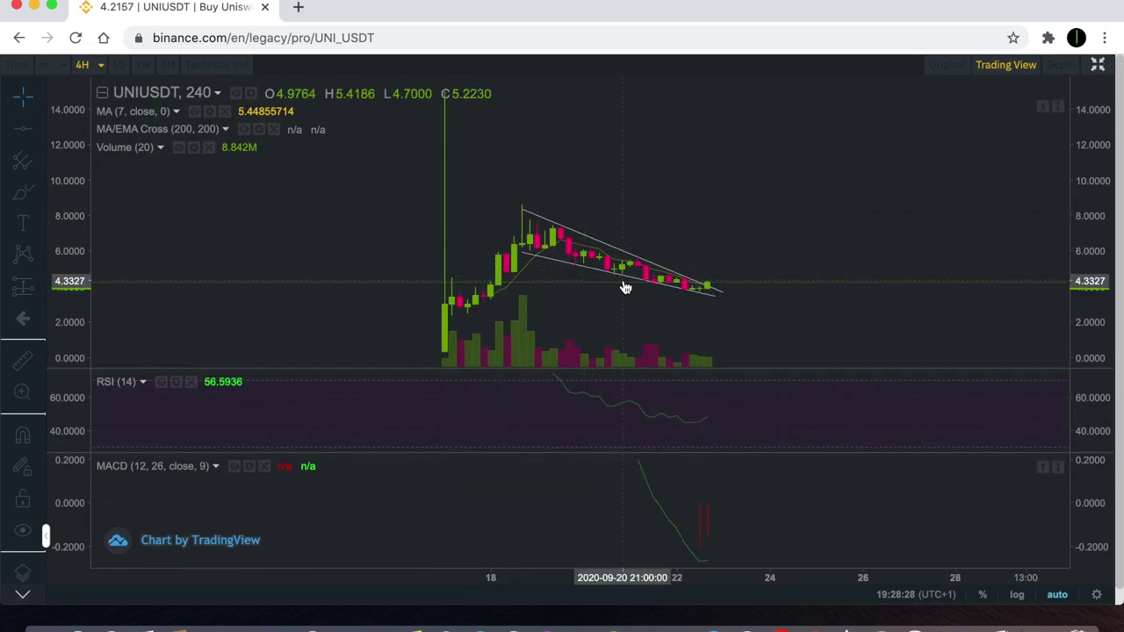
{"action": "scroll", "coordinate": [625, 288], "scroll_direction": "right", "scroll_amount": 3}
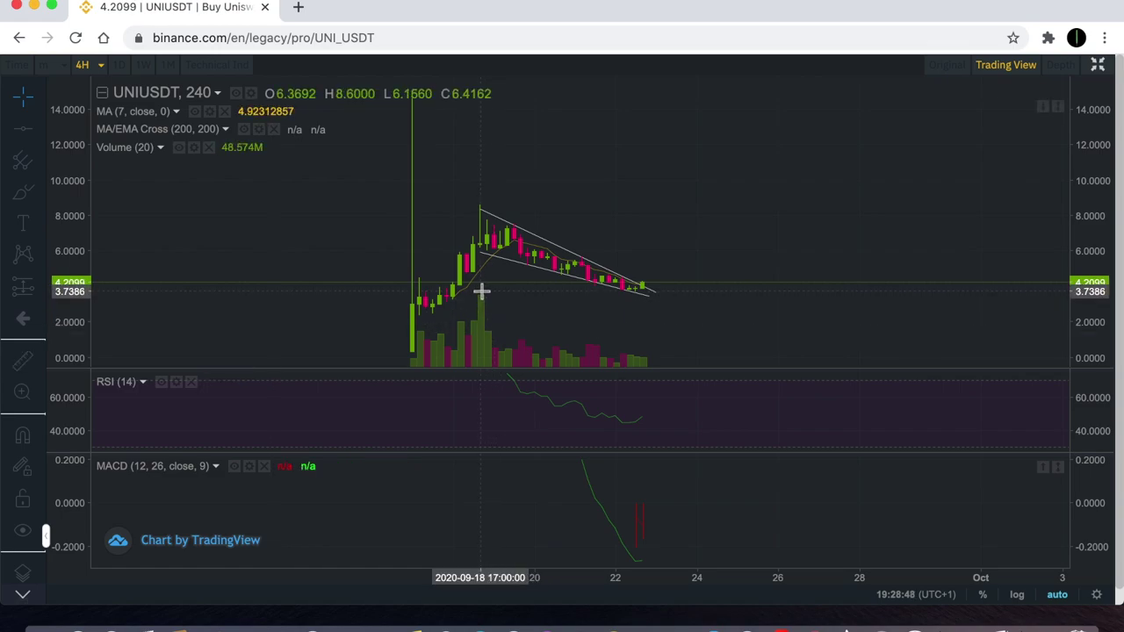
- Return to 1-hour candles and place a horizontal support line beneath the candles
{"action": "left_click", "coordinate": [93, 69]}
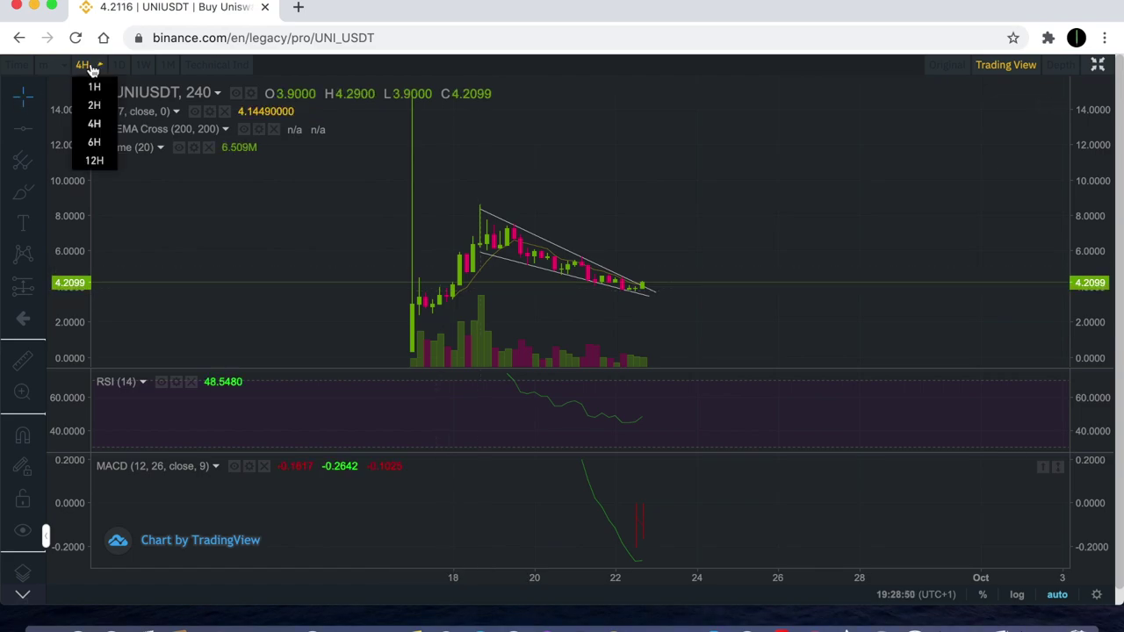
{"action": "left_click", "coordinate": [94, 88]}
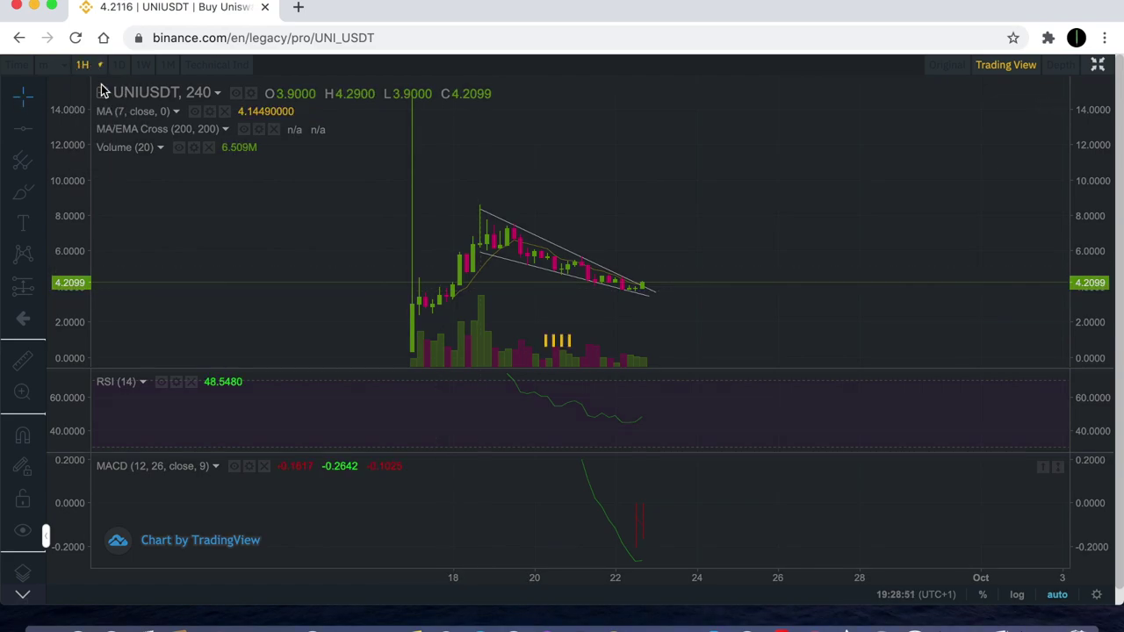
{"action": "left_click", "coordinate": [24, 130]}
{"action": "scroll", "coordinate": [555, 176], "scroll_direction": "down", "scroll_amount": 5}
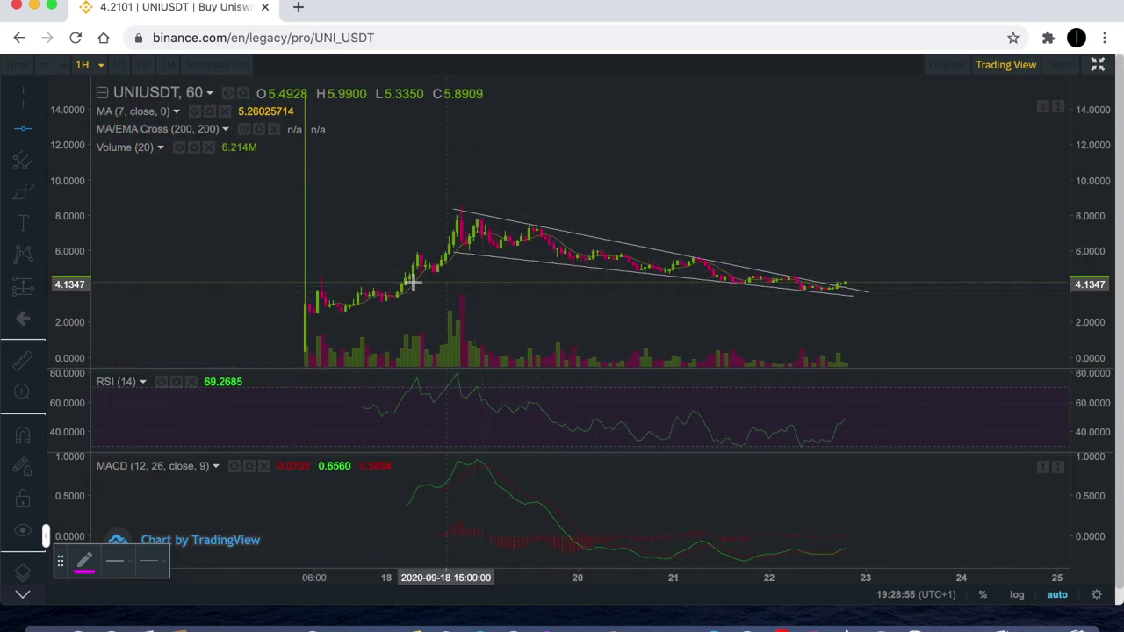
{"action": "left_click", "coordinate": [342, 285]}
{"action": "scroll", "coordinate": [695, 292], "scroll_direction": "down", "scroll_amount": 3}
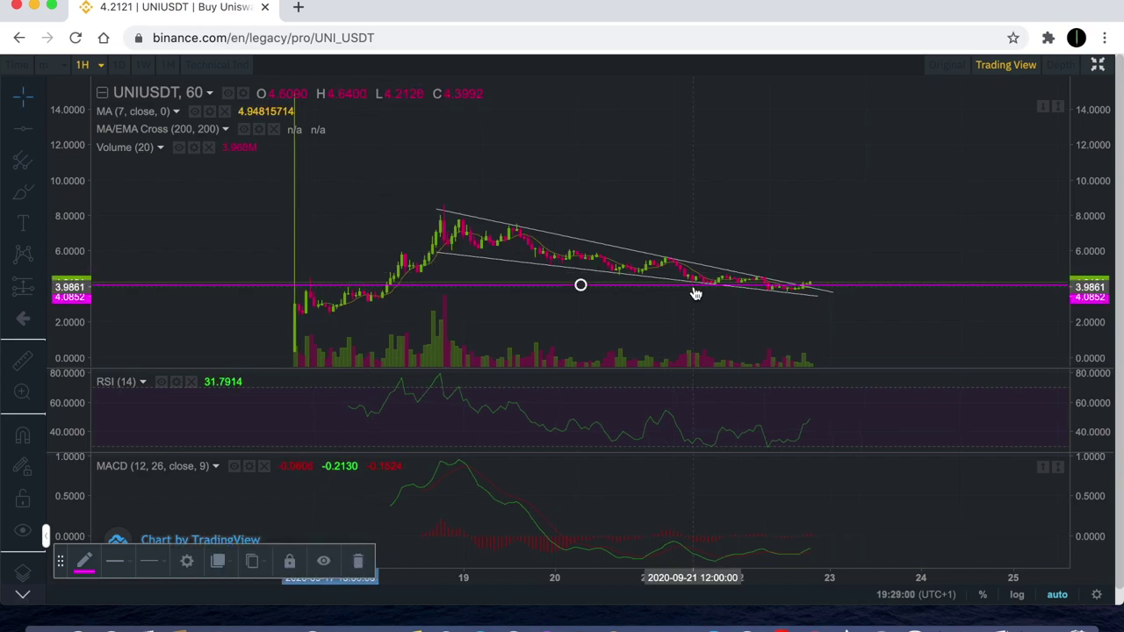
{"action": "scroll", "coordinate": [699, 293], "scroll_direction": "down", "scroll_amount": 1}
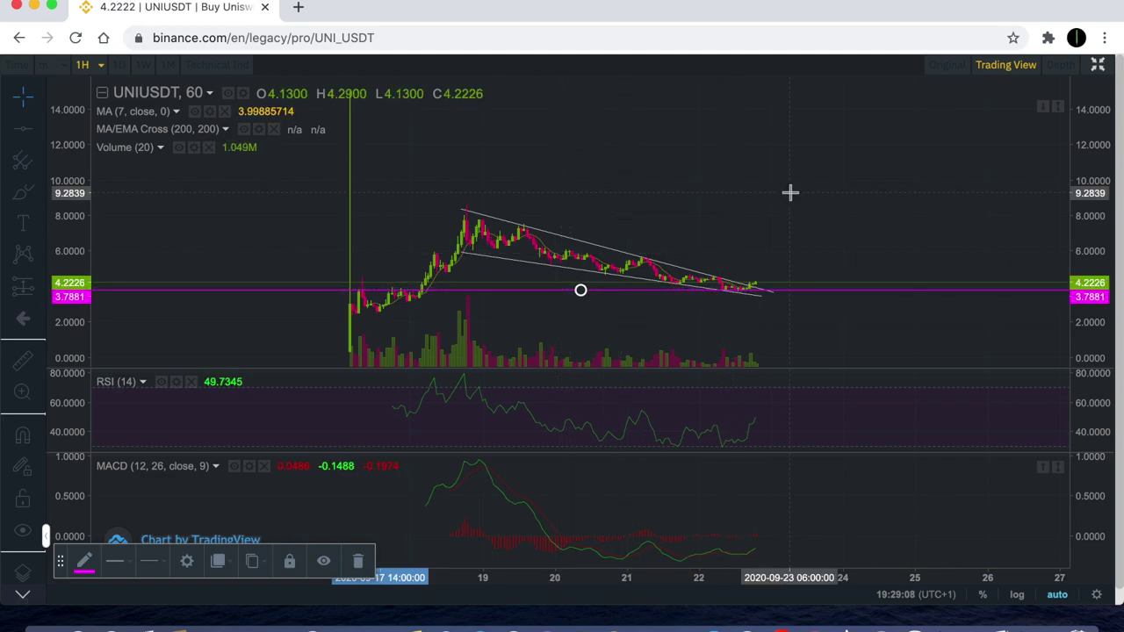
{"action": "scroll", "coordinate": [579, 289], "scroll_direction": "up", "scroll_amount": 5}
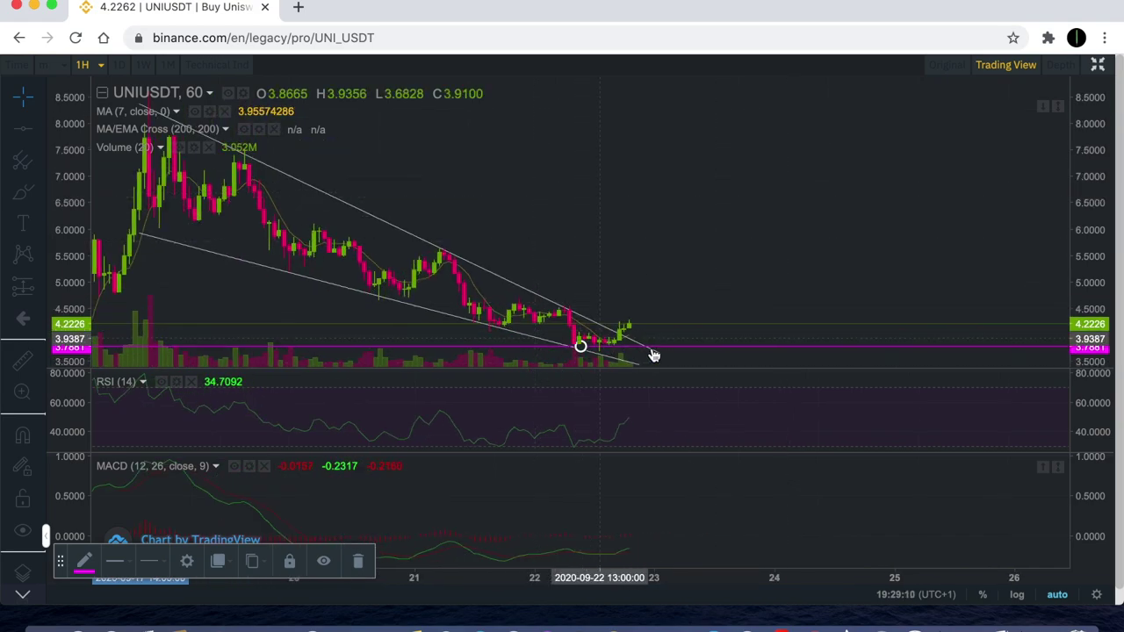
- Move the magenta support line to 3.7881 along the wedge's recent lows
{"action": "left_click", "coordinate": [714, 216]}
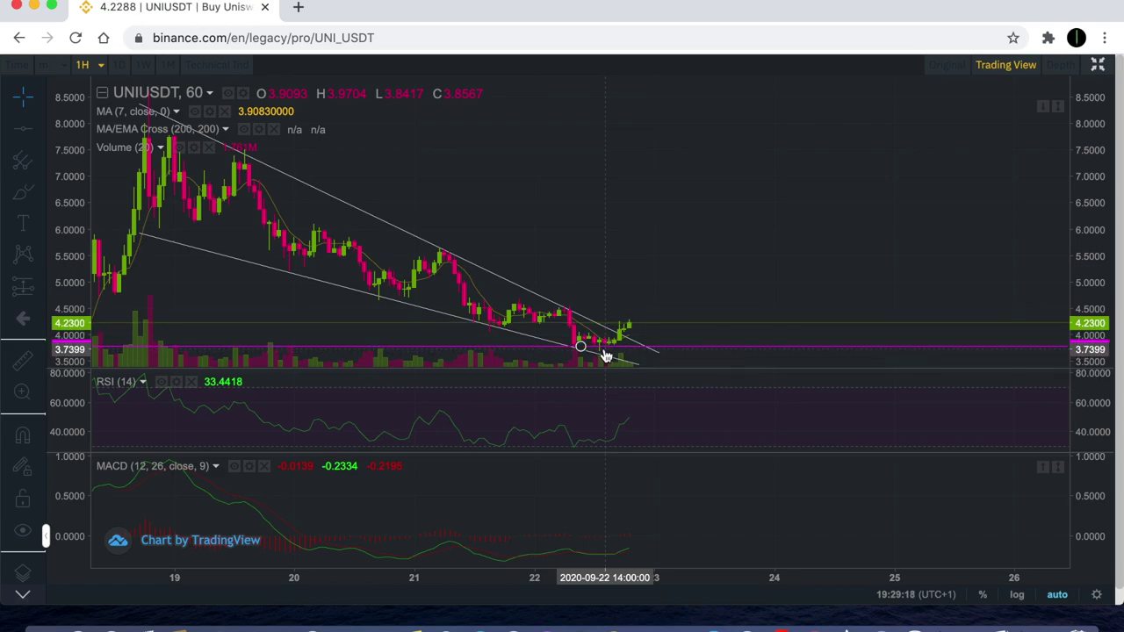
{"action": "left_click_drag", "start_coordinate": [606, 356], "coordinate": [632, 311]}
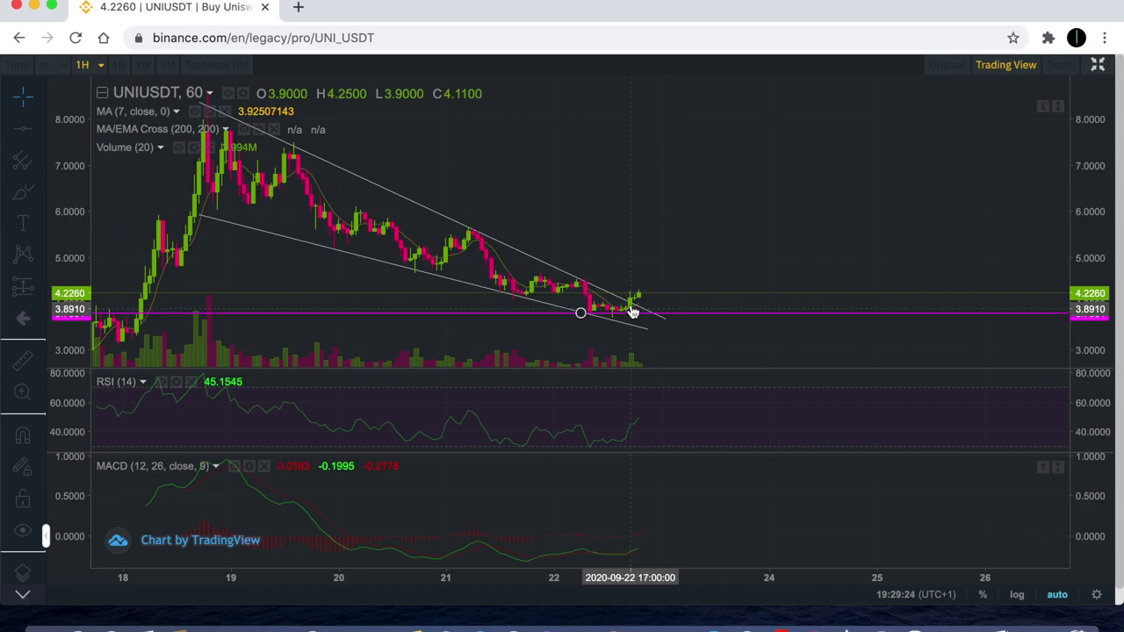
{"action": "scroll", "coordinate": [660, 279], "scroll_direction": "down", "scroll_amount": 5}
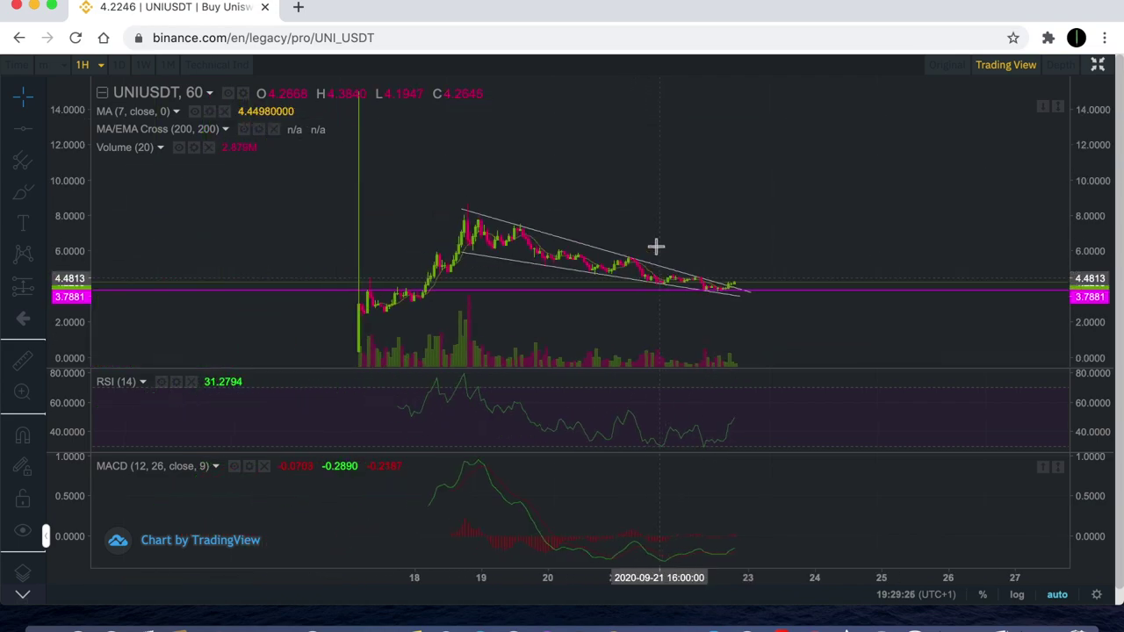
{"action": "scroll", "coordinate": [601, 204], "scroll_direction": "down", "scroll_amount": 1}
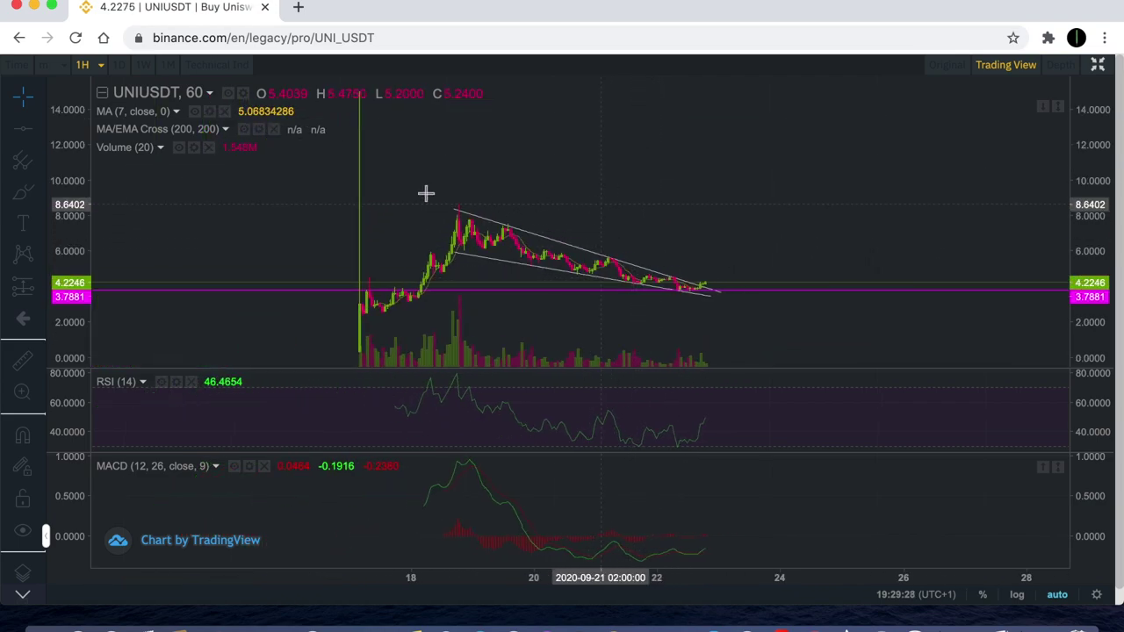
{"action": "left_click", "coordinate": [44, 166]}
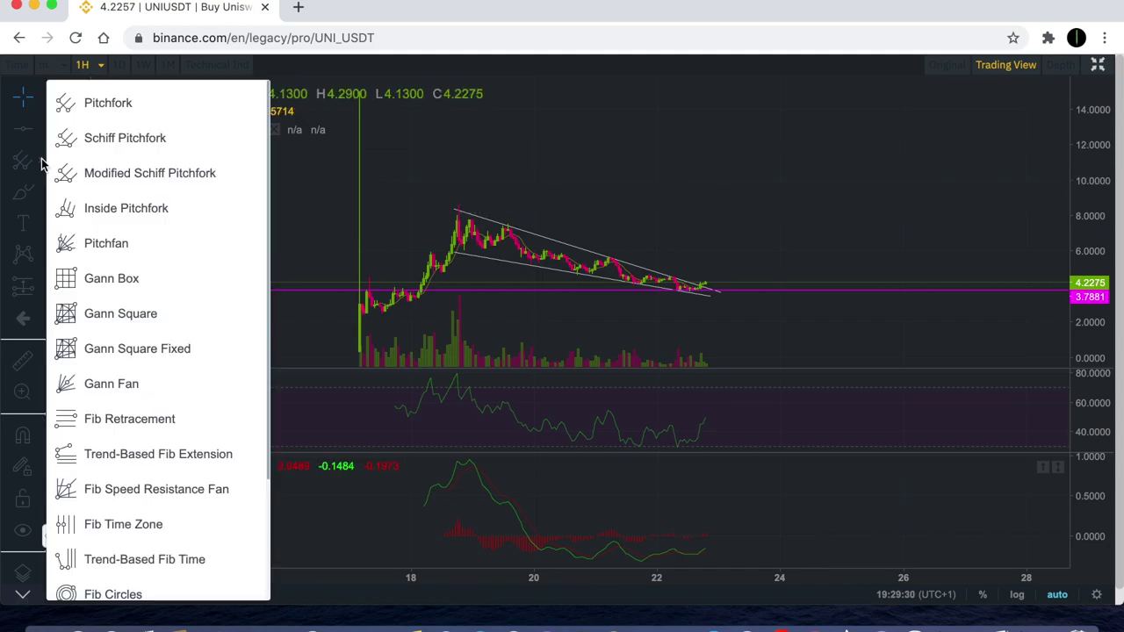
- Draw a Fib Retracement from the 2.4513 low to the 8.5907 rally peak
{"action": "left_click", "coordinate": [175, 416]}
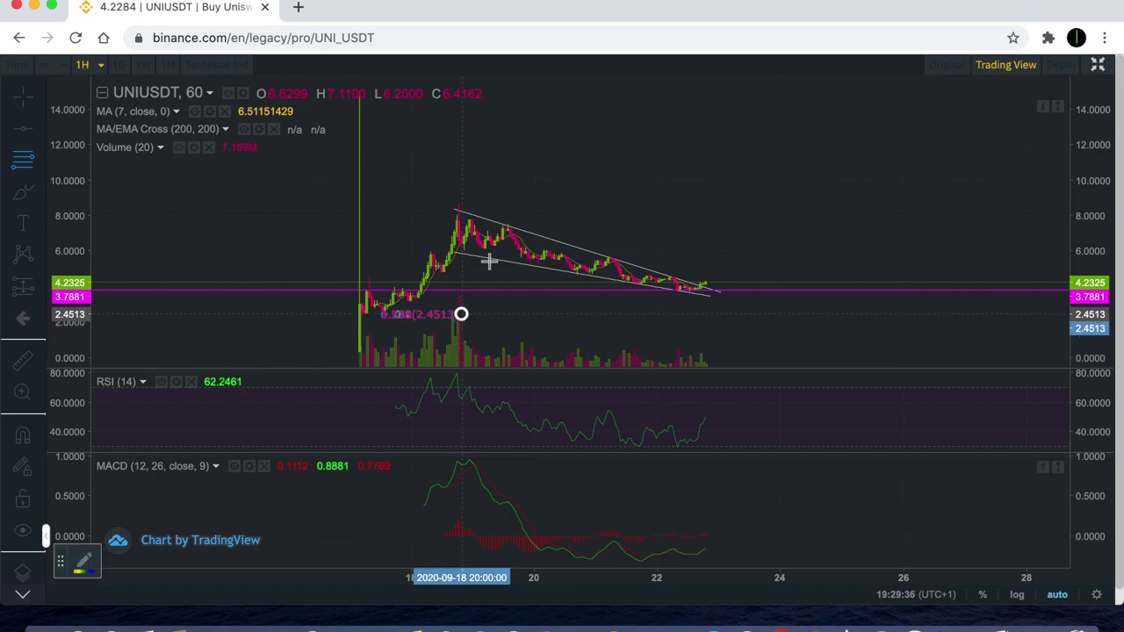
{"action": "left_click", "coordinate": [761, 205]}
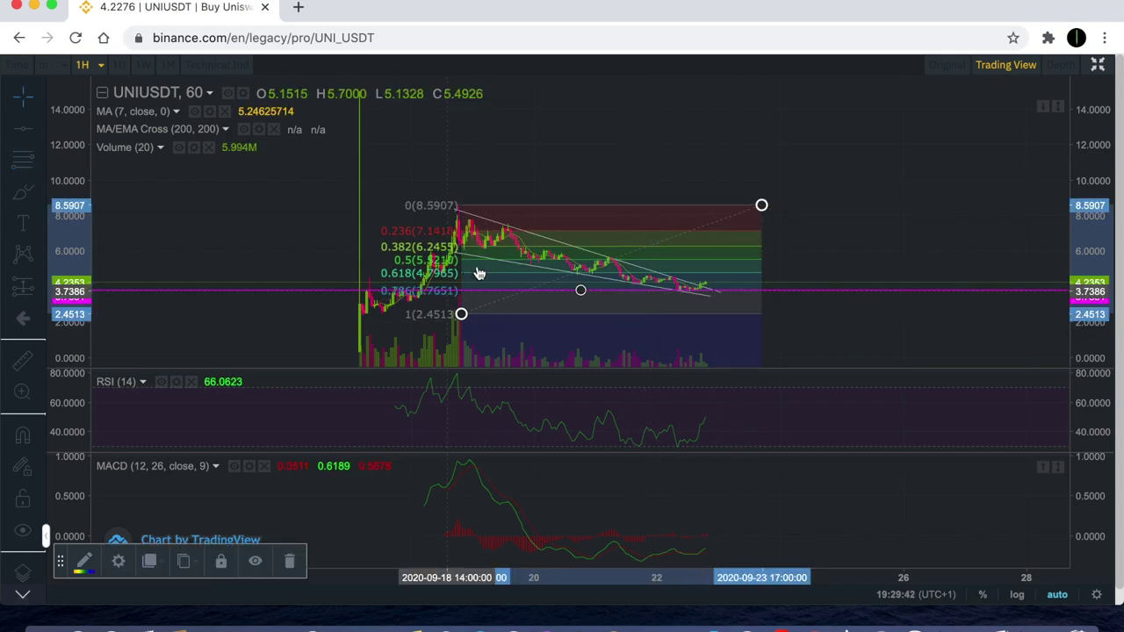
{"action": "scroll", "coordinate": [664, 291], "scroll_direction": "down", "scroll_amount": 1}
{"action": "scroll", "coordinate": [664, 290], "scroll_direction": "up", "scroll_amount": 3}
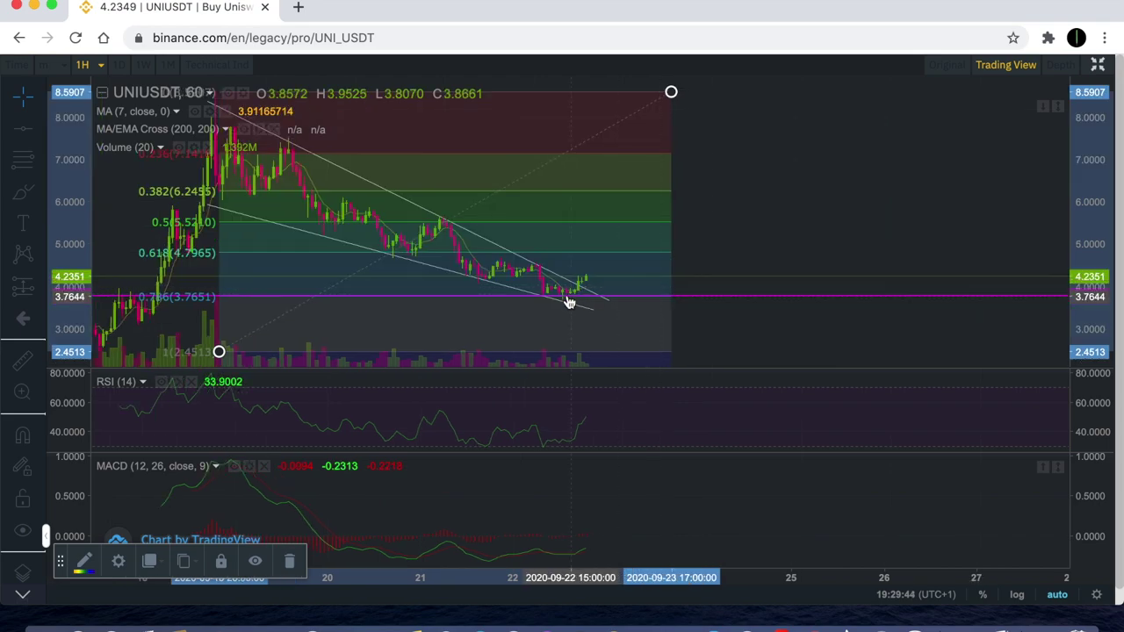
{"action": "scroll", "coordinate": [590, 296], "scroll_direction": "left", "scroll_amount": 2}
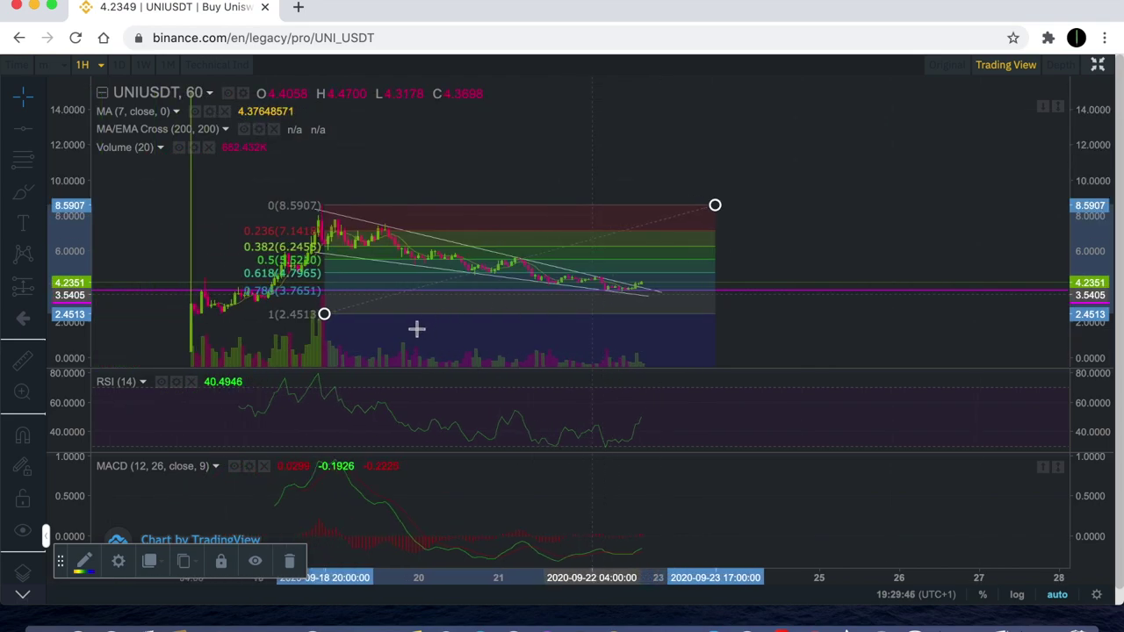
{"action": "scroll", "coordinate": [344, 299], "scroll_direction": "down", "scroll_amount": 5}
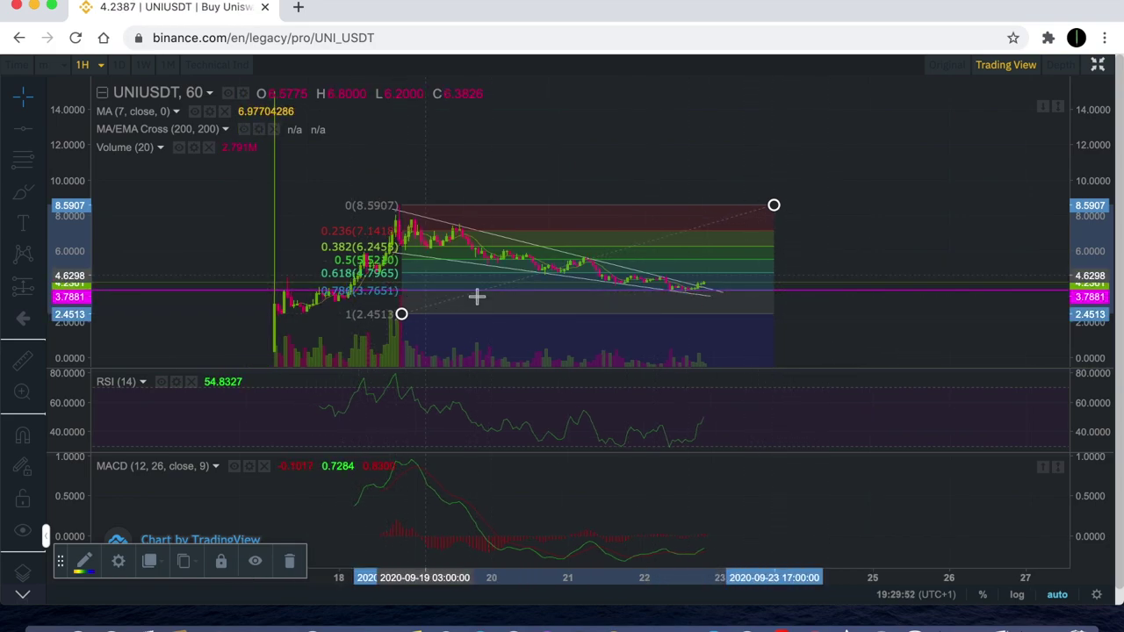
{"action": "scroll", "coordinate": [782, 158], "scroll_direction": "right", "scroll_amount": 2}
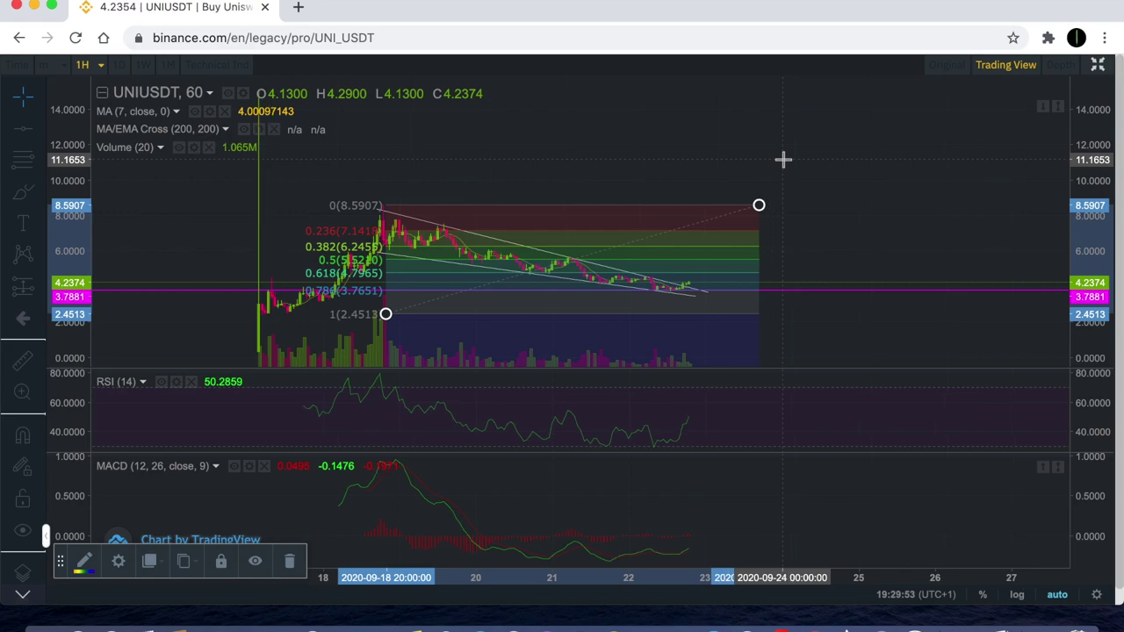
- Switch to 4H candles and frame the Fibonacci retracement across the wedge
{"action": "left_click", "coordinate": [96, 69]}
{"action": "left_click", "coordinate": [96, 125]}
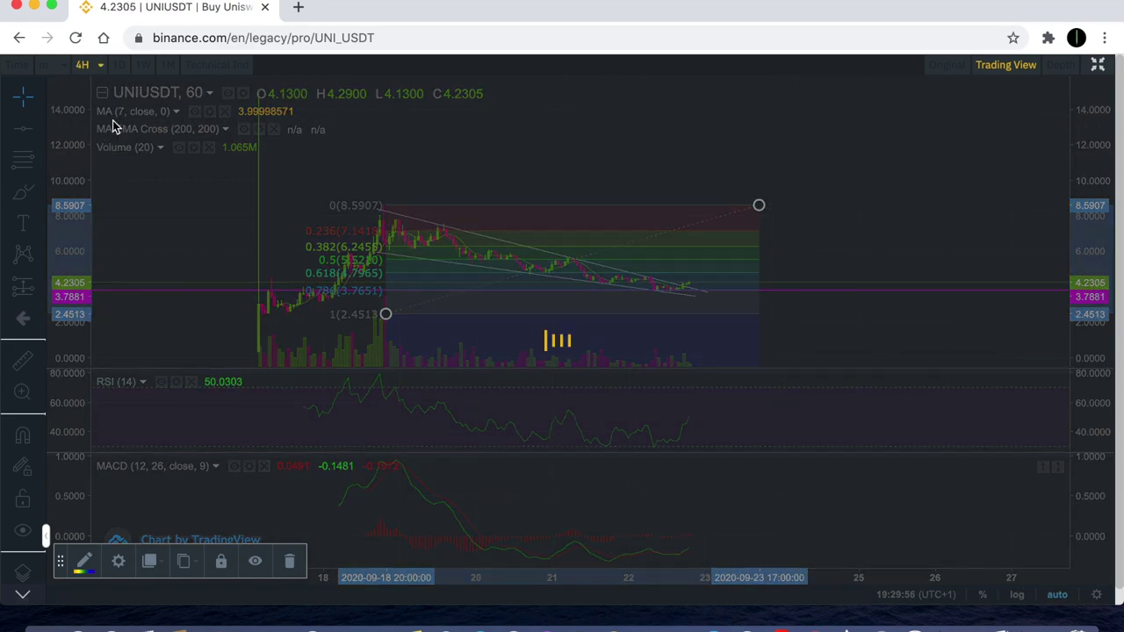
{"action": "scroll", "coordinate": [685, 240], "scroll_direction": "right", "scroll_amount": 5}
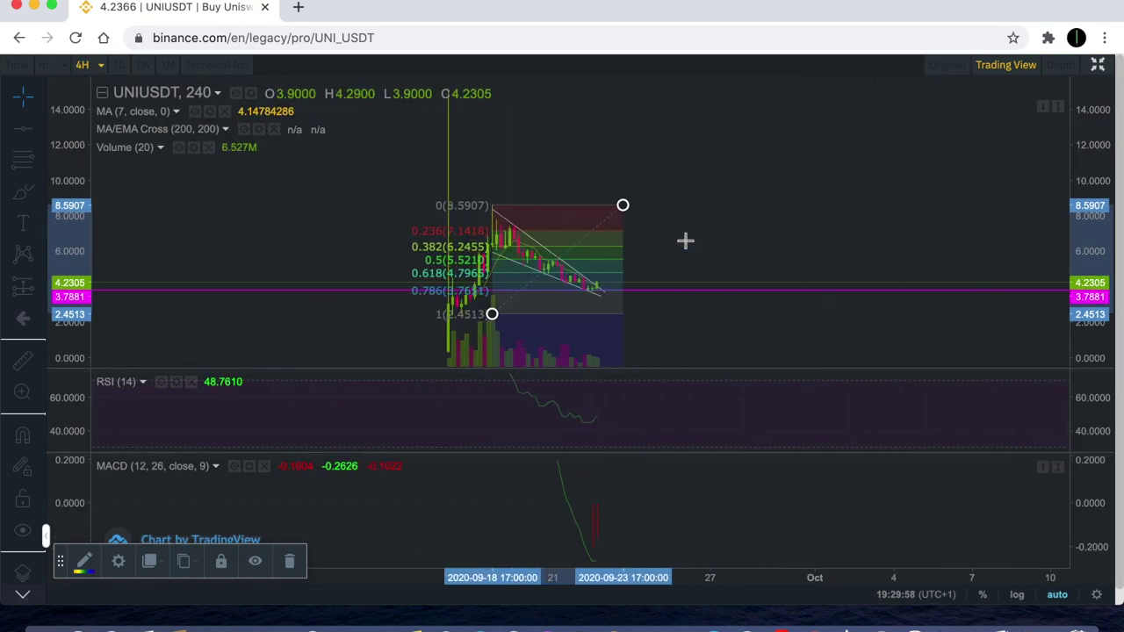
{"action": "scroll", "coordinate": [685, 240], "scroll_direction": "up", "scroll_amount": 3}
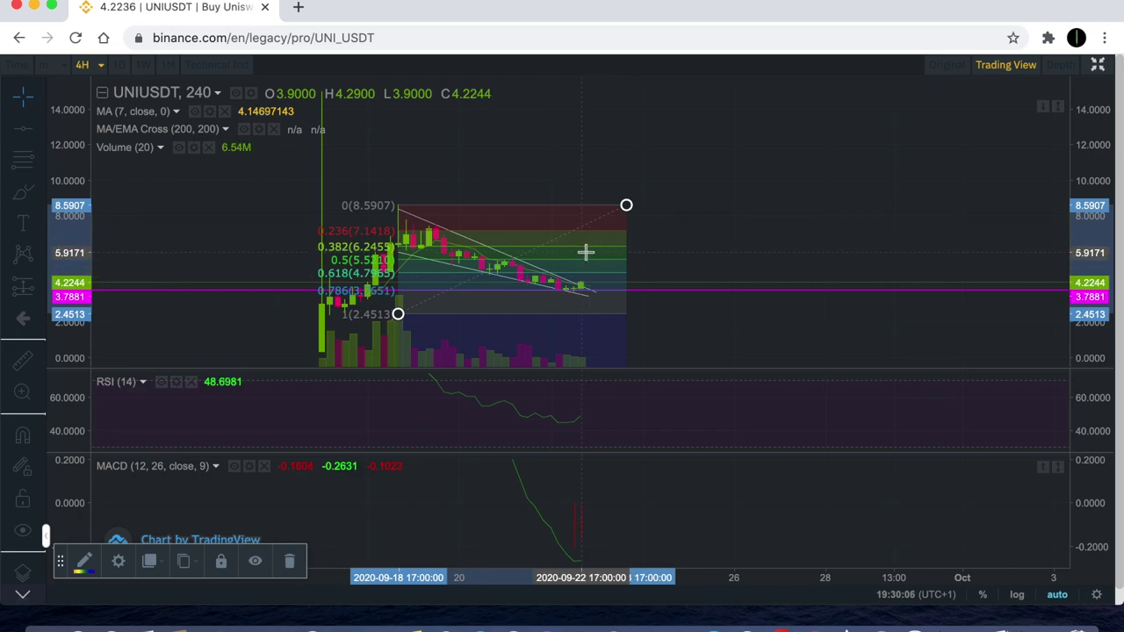
{"action": "scroll", "coordinate": [585, 252], "scroll_direction": "up", "scroll_amount": 3}
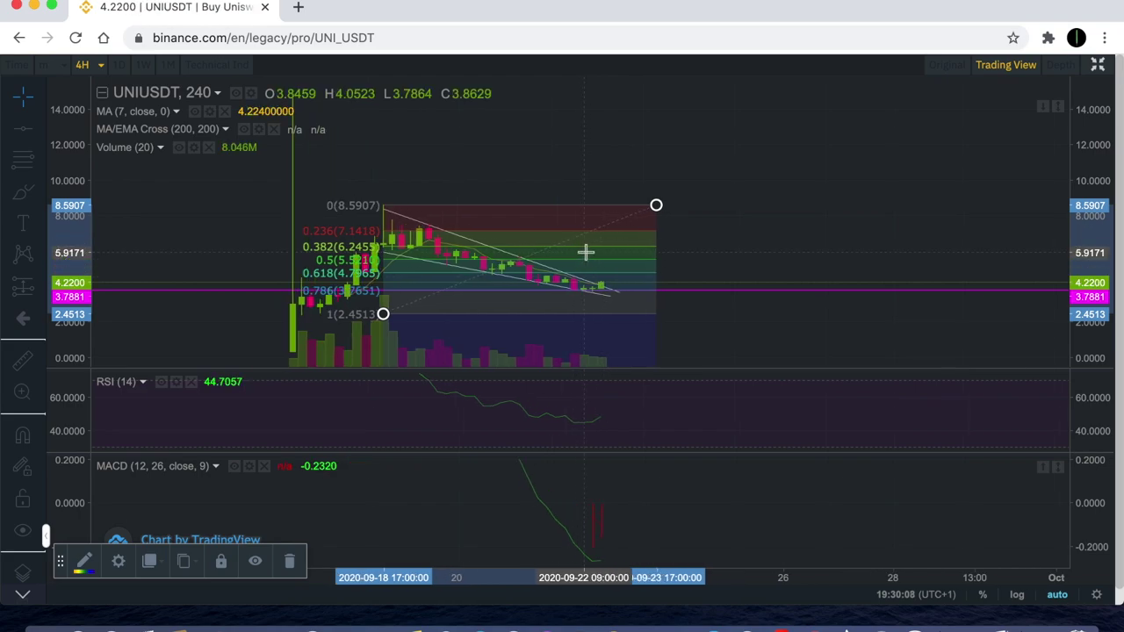
{"action": "scroll", "coordinate": [641, 249], "scroll_direction": "left", "scroll_amount": 1}
{"action": "scroll", "coordinate": [629, 252], "scroll_direction": "left", "scroll_amount": 3}
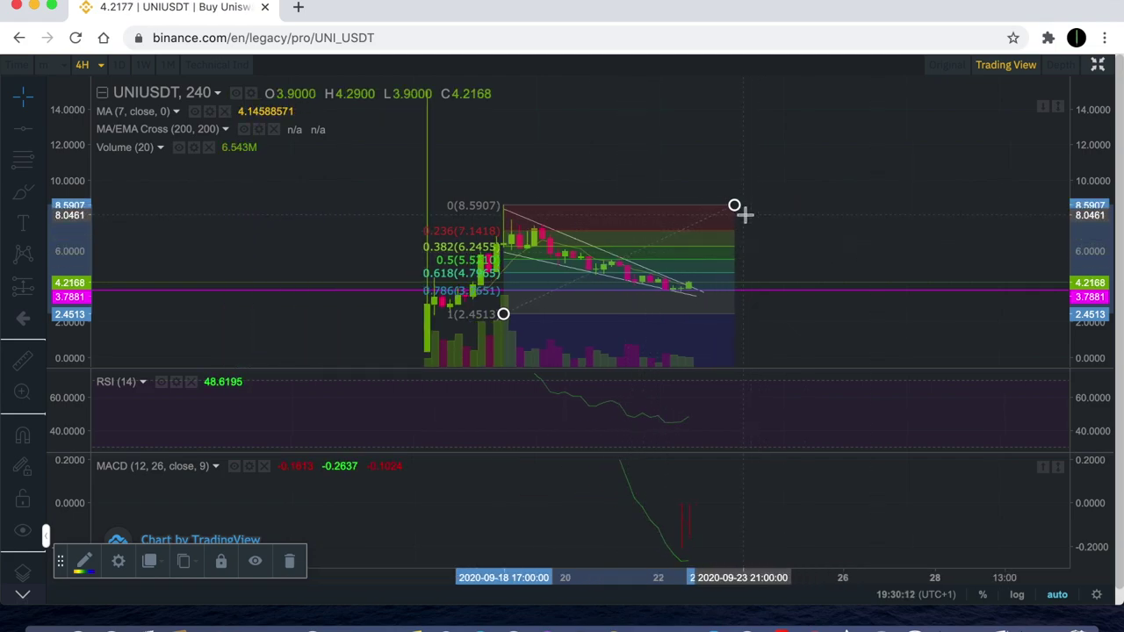
{"action": "scroll", "coordinate": [739, 258], "scroll_direction": "right", "scroll_amount": 2}
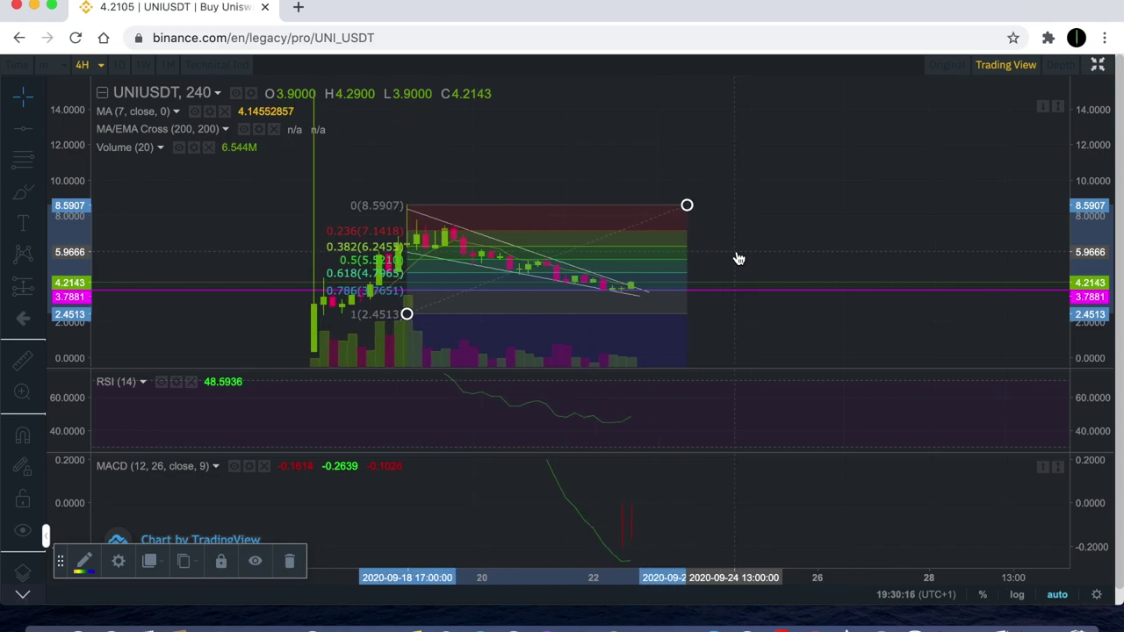
{"action": "scroll", "coordinate": [739, 258], "scroll_direction": "right", "scroll_amount": 1}
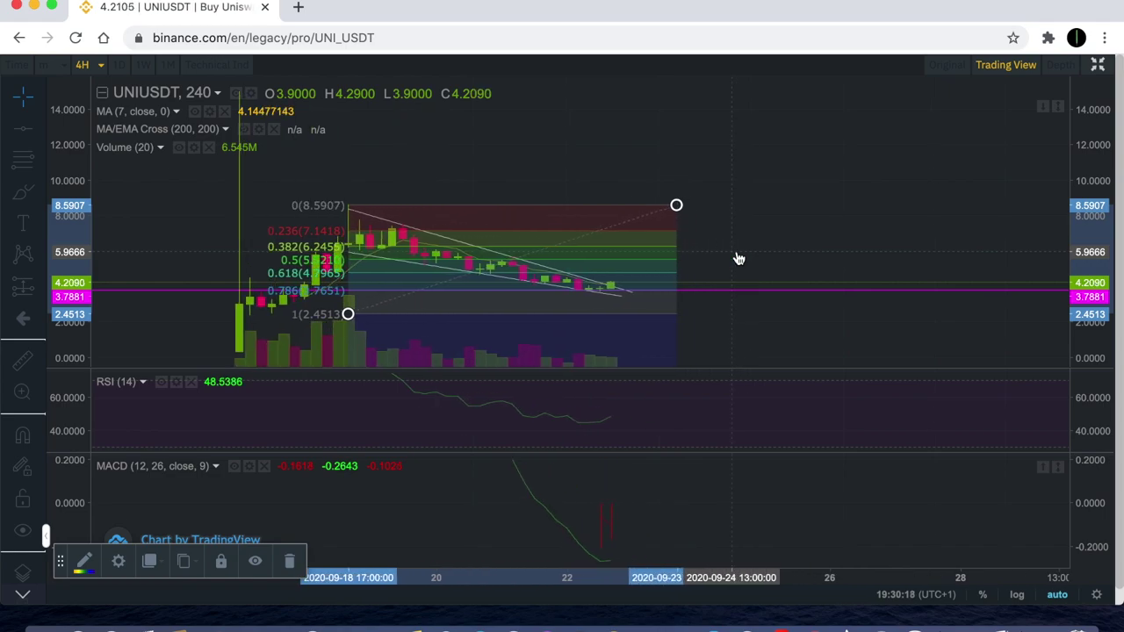
{"action": "scroll", "coordinate": [738, 258], "scroll_direction": "down", "scroll_amount": 2}
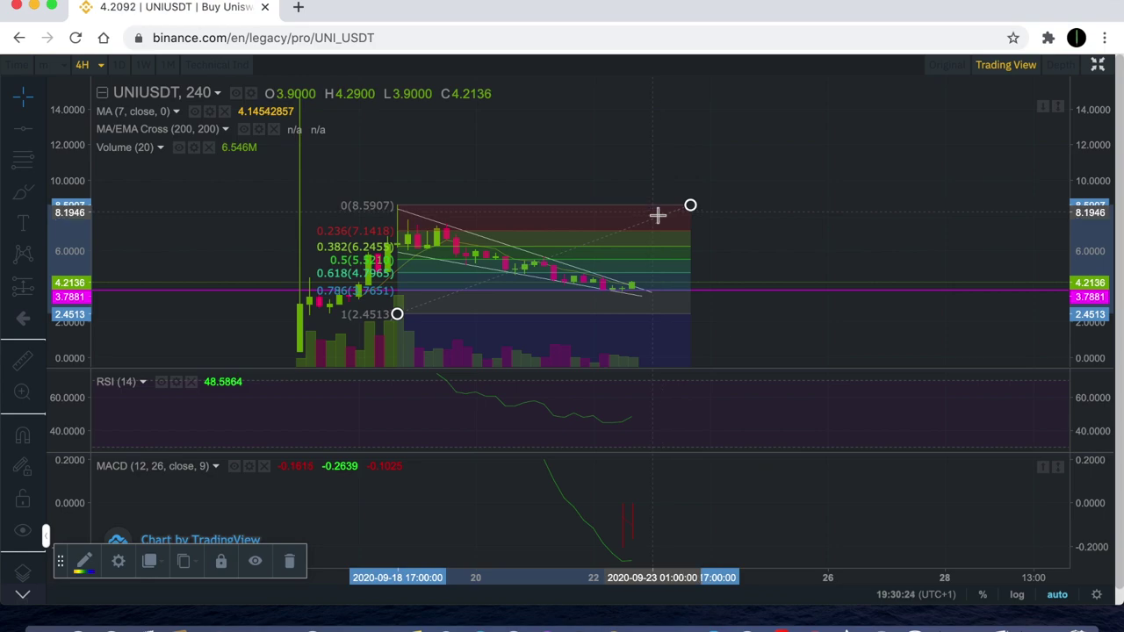
- Delete the Fibonacci retracement and add a horizontal resistance line at 7.6995
{"action": "key", "text": "Delete"}
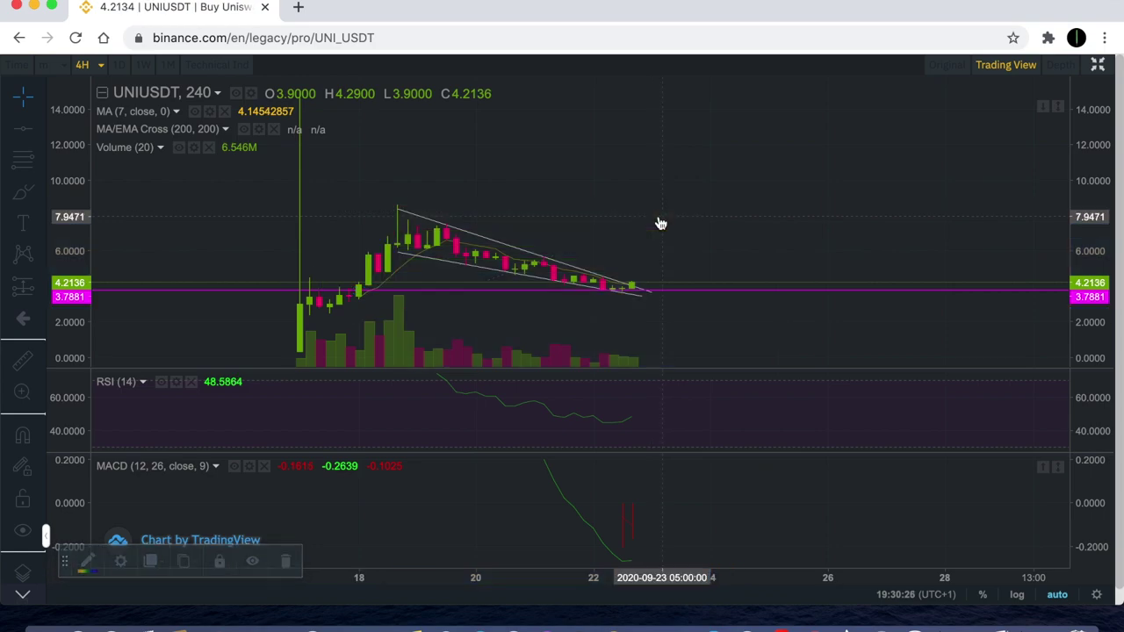
{"action": "scroll", "coordinate": [744, 213], "scroll_direction": "down", "scroll_amount": 3}
{"action": "scroll", "coordinate": [744, 212], "scroll_direction": "right", "scroll_amount": 2}
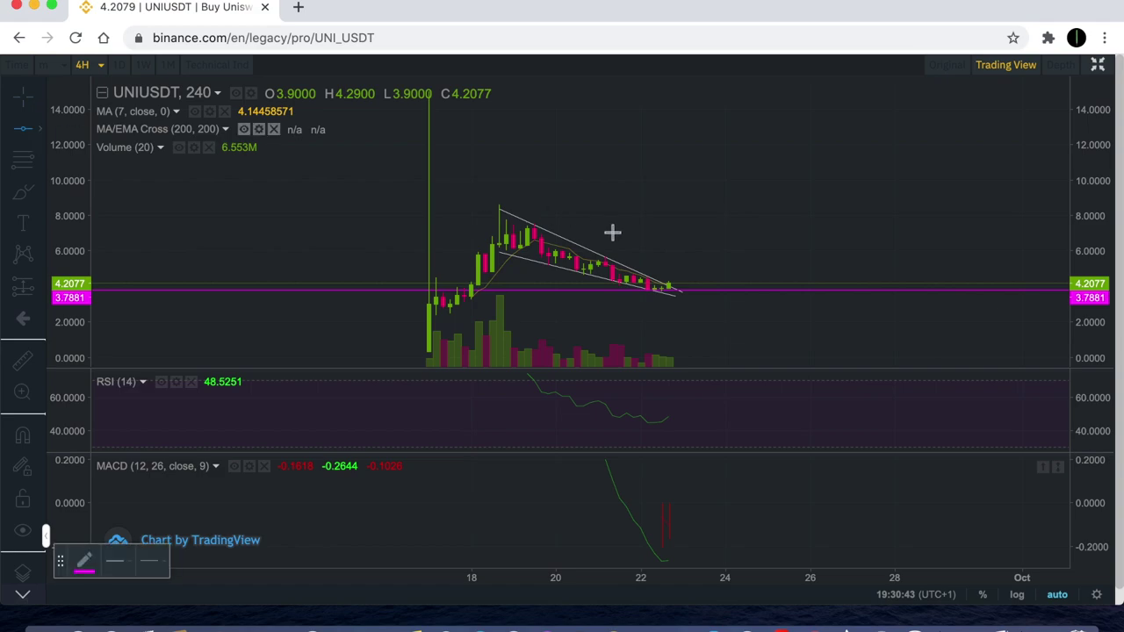
{"action": "left_click", "coordinate": [628, 221]}
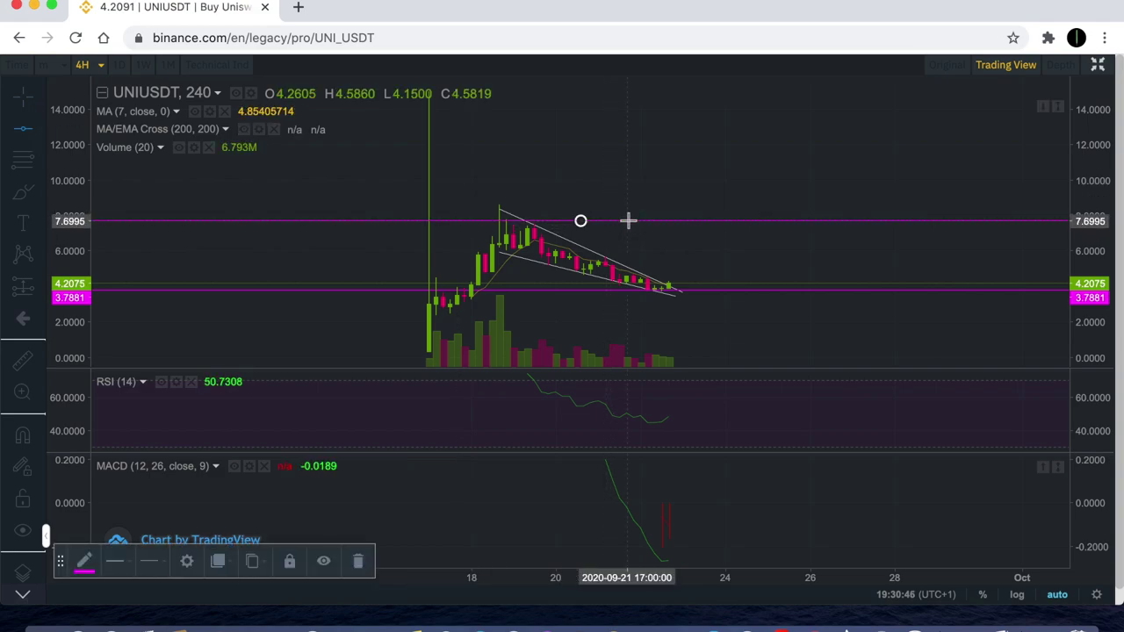
{"action": "scroll", "coordinate": [686, 238], "scroll_direction": "down", "scroll_amount": 3}
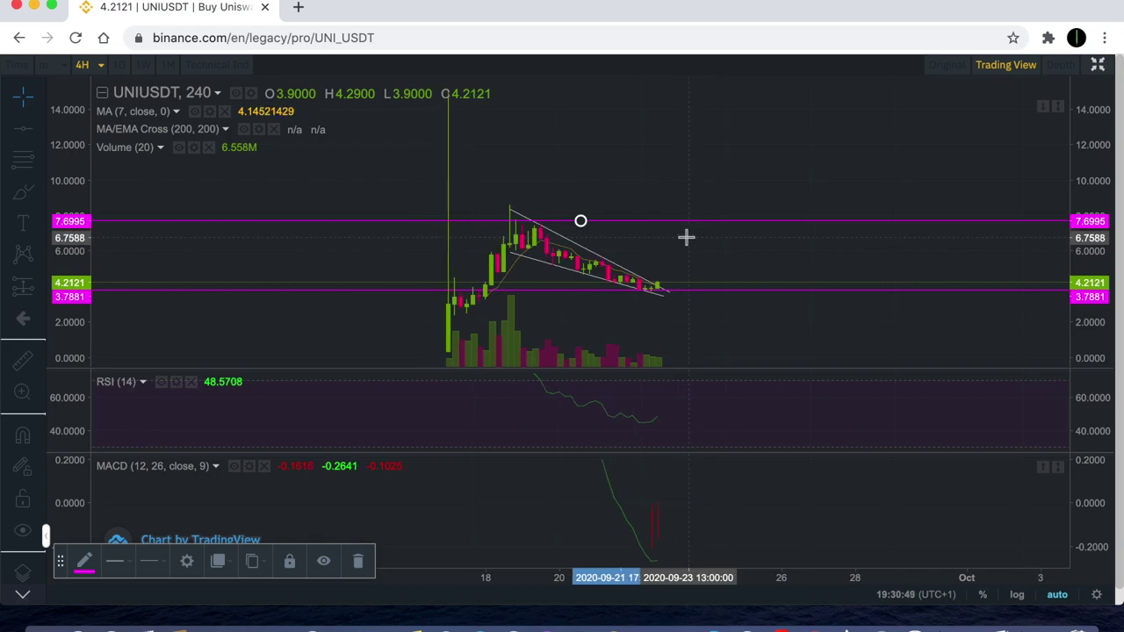
{"action": "scroll", "coordinate": [686, 237], "scroll_direction": "down", "scroll_amount": 1}
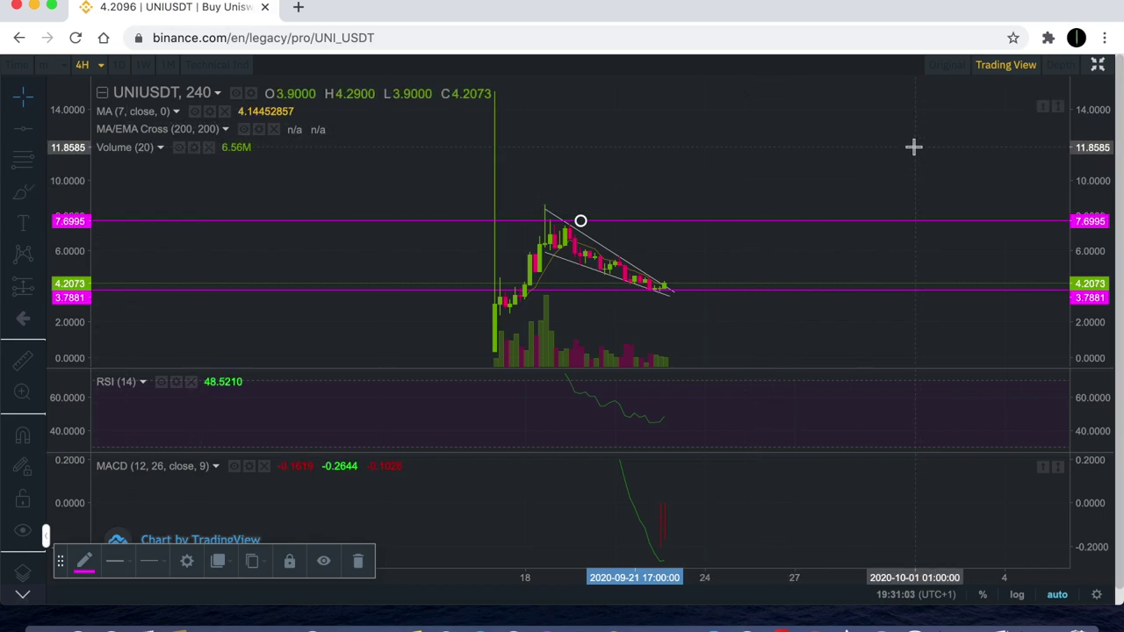
{"action": "scroll", "coordinate": [808, 181], "scroll_direction": "down", "scroll_amount": 2}
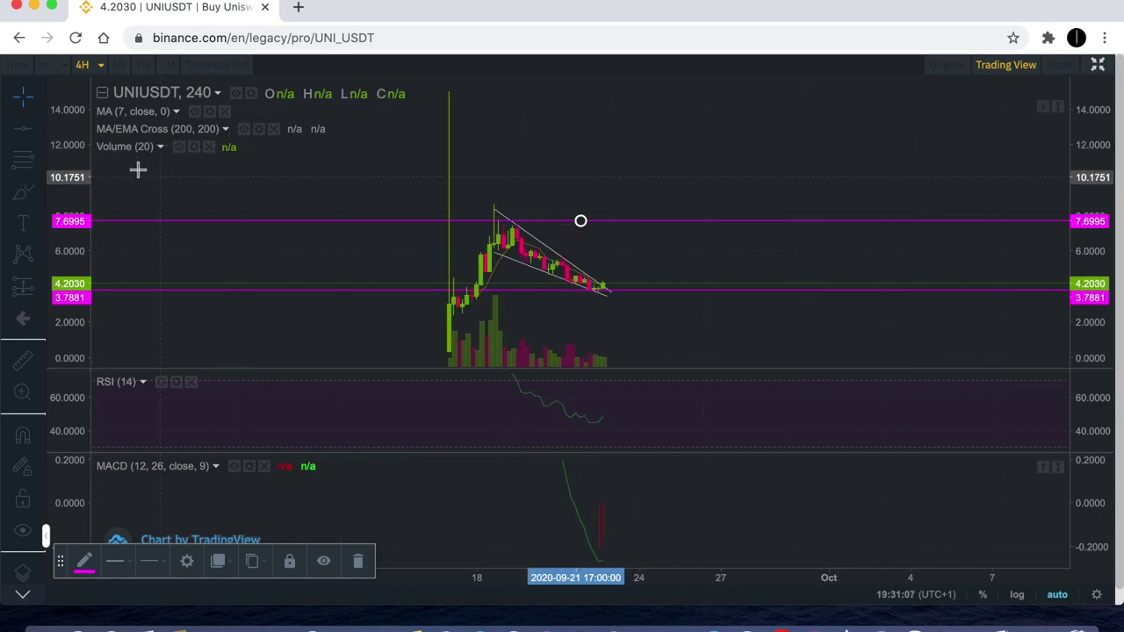
- Draw an Elliott Impulse Wave (12345) from the wedge's first candle through point (5)
{"action": "left_click", "coordinate": [40, 254]}
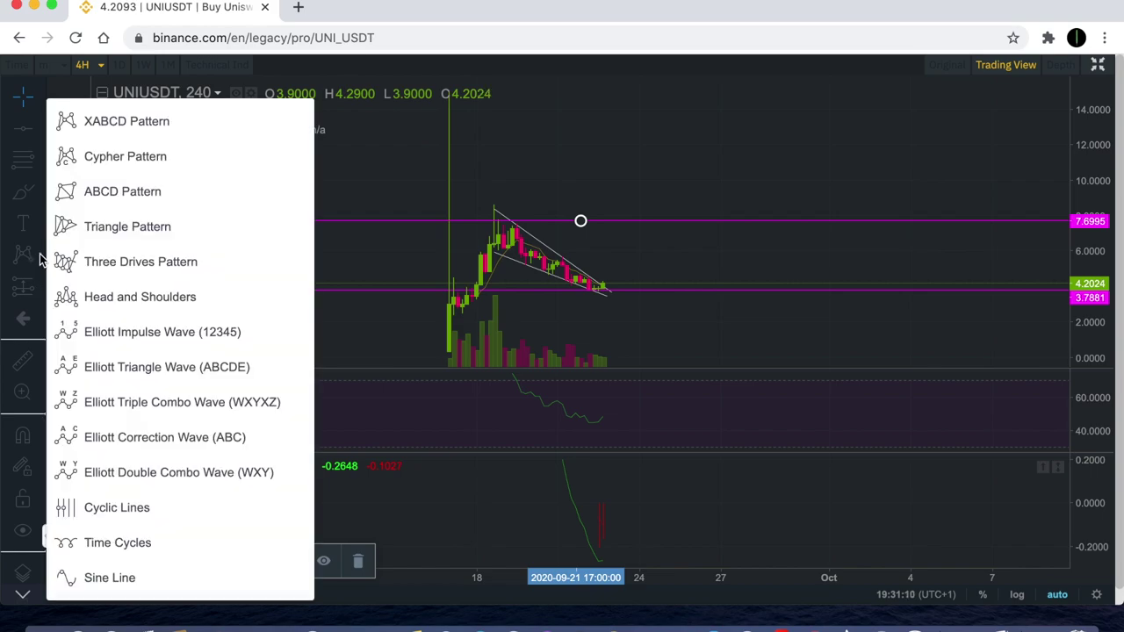
{"action": "left_click", "coordinate": [155, 333]}
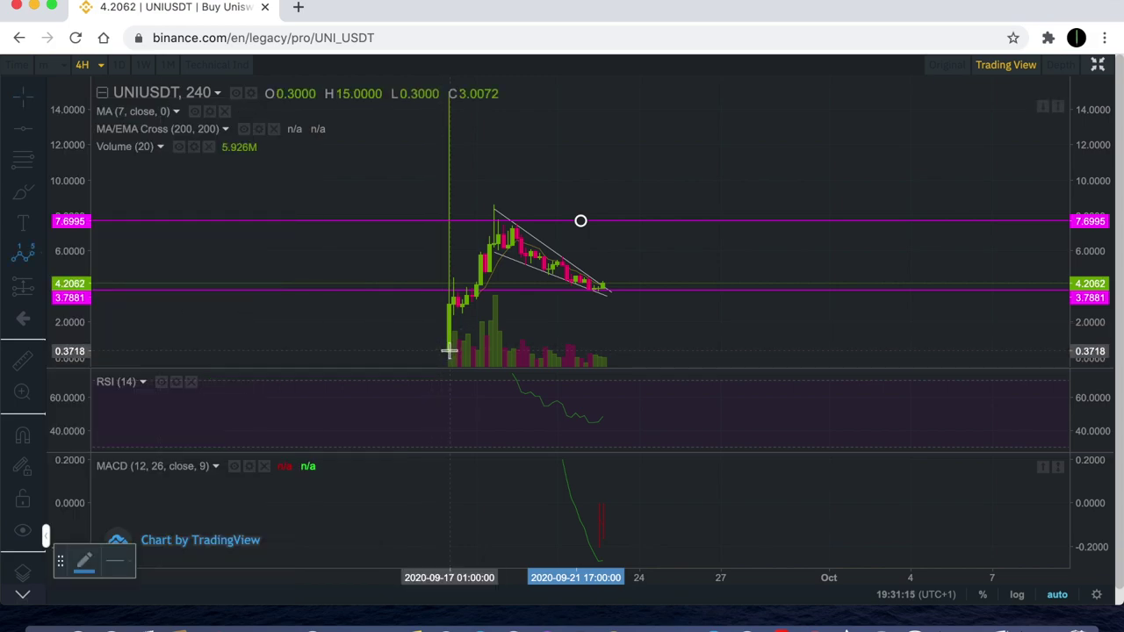
{"action": "left_click", "coordinate": [449, 312]}
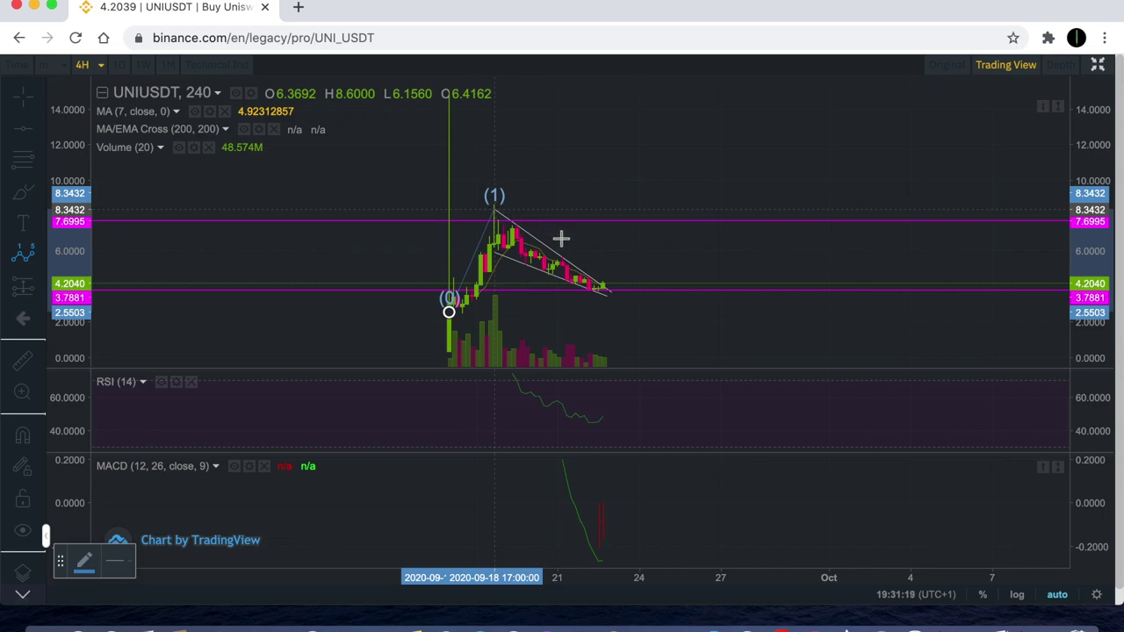
{"action": "left_click", "coordinate": [607, 292]}
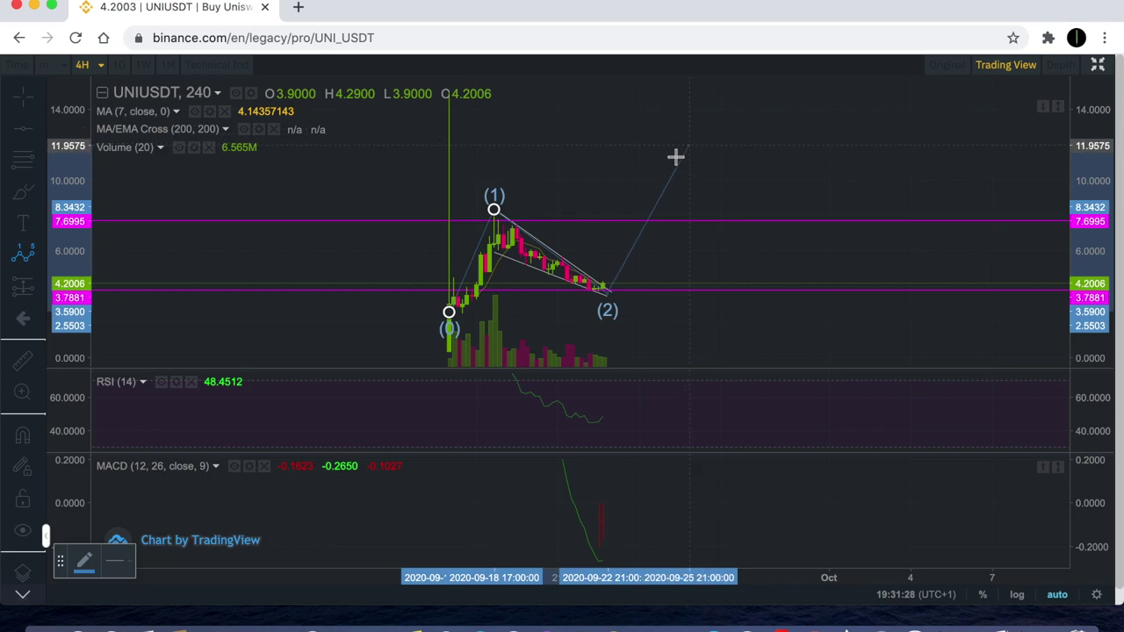
{"action": "left_click", "coordinate": [696, 109]}
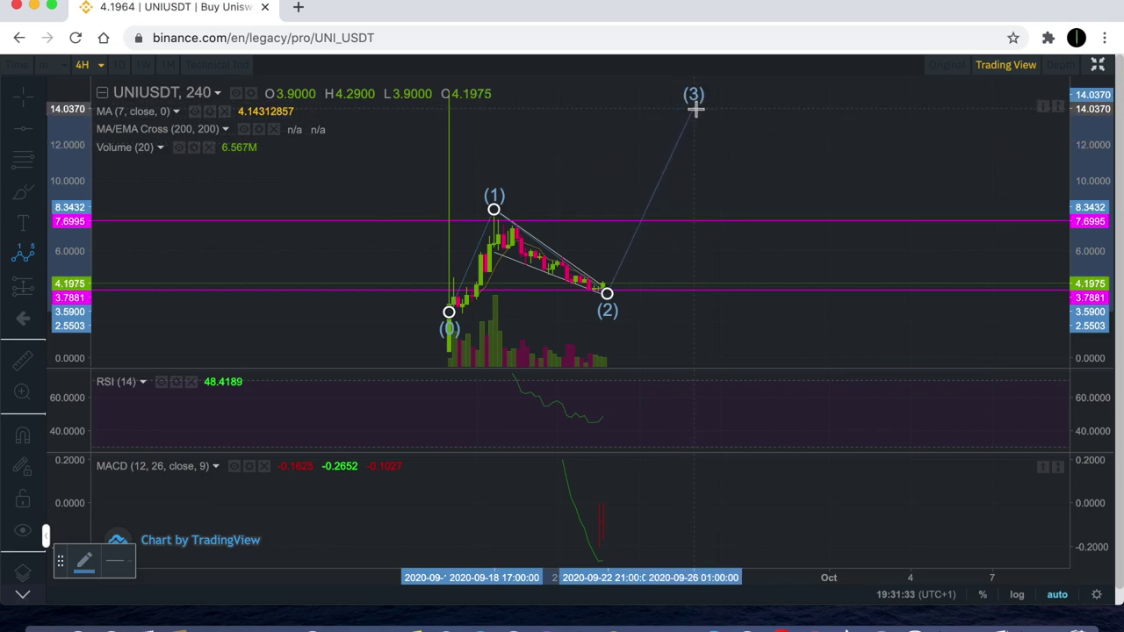
{"action": "left_click", "coordinate": [792, 210]}
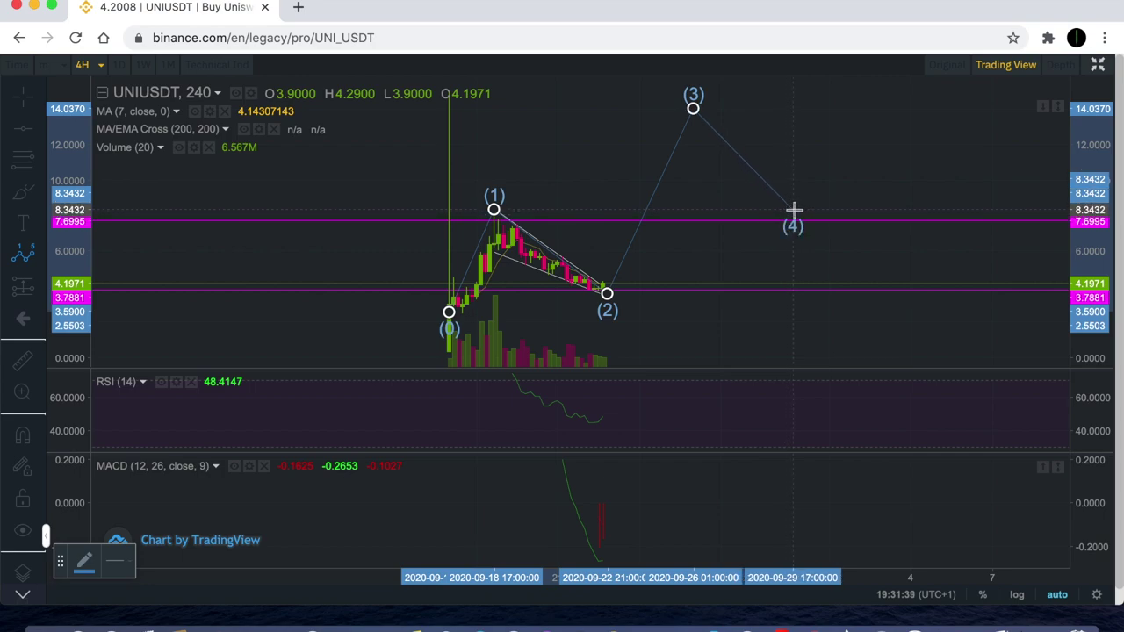
{"action": "left_click", "coordinate": [875, 90]}
- Raise wave point (3) to about 17.4 and (5) to about 23.3, rescaling the price axis
{"action": "left_click_drag", "start_coordinate": [1094, 164], "coordinate": [1074, 245]}
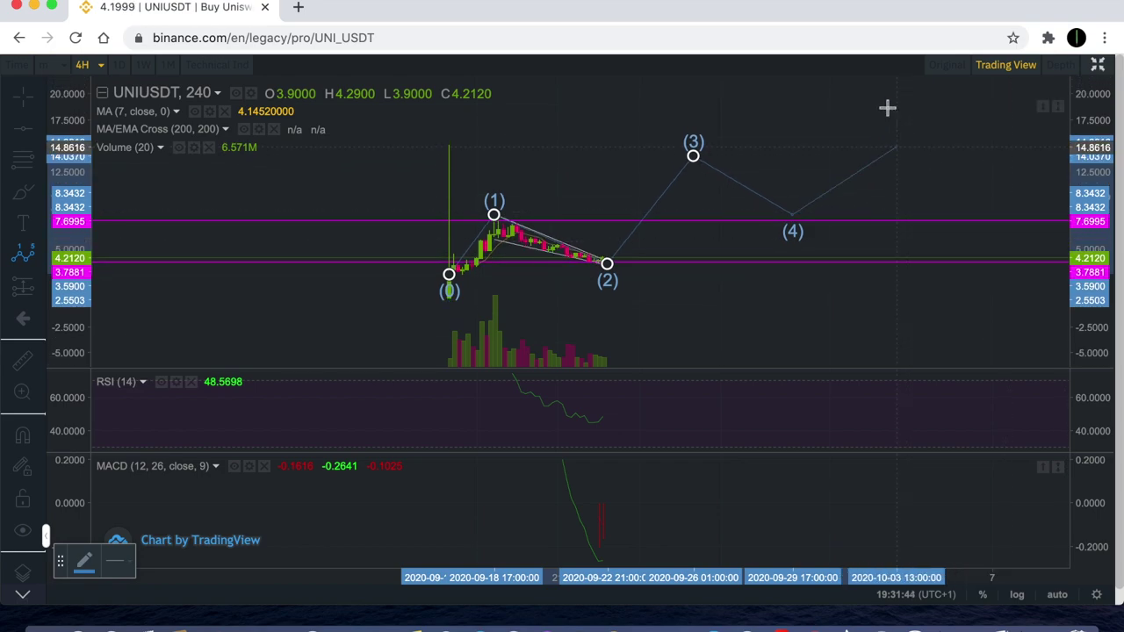
{"action": "left_click_drag", "start_coordinate": [878, 143], "coordinate": [855, 115]}
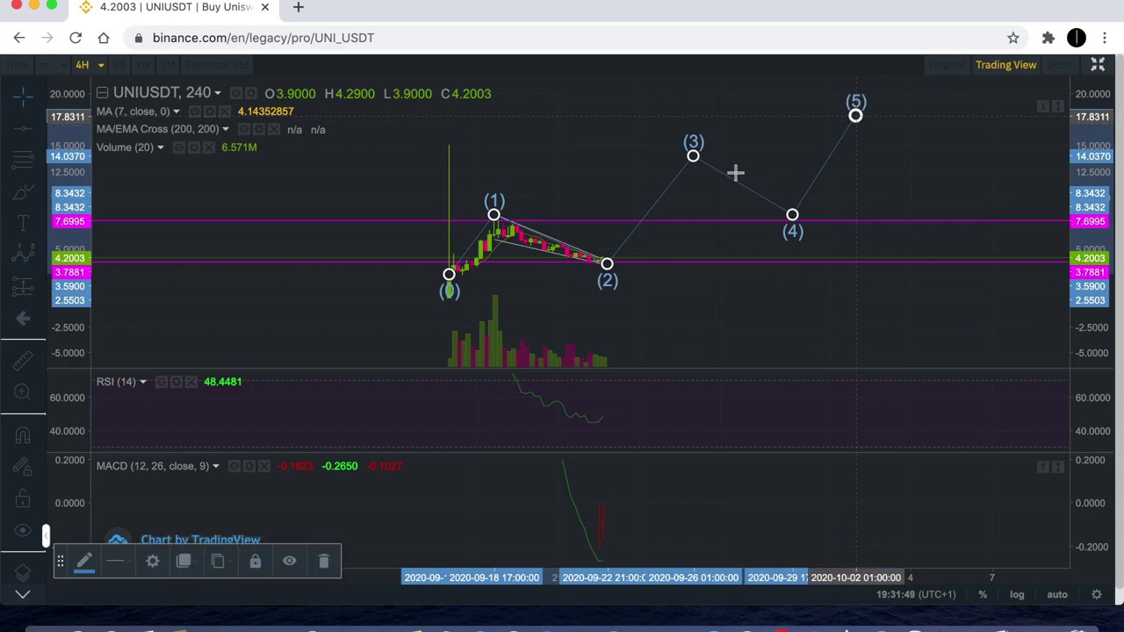
{"action": "left_click_drag", "start_coordinate": [695, 163], "coordinate": [651, 120]}
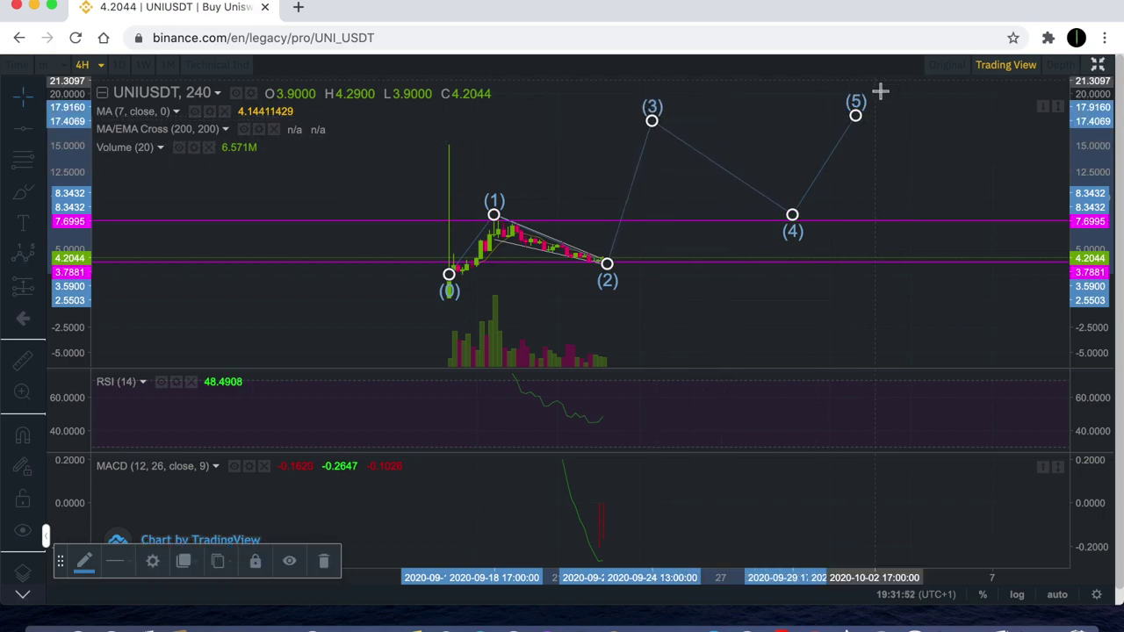
{"action": "left_click_drag", "start_coordinate": [856, 115], "coordinate": [992, 107]}
{"action": "left_click_drag", "start_coordinate": [900, 89], "coordinate": [879, 98]}
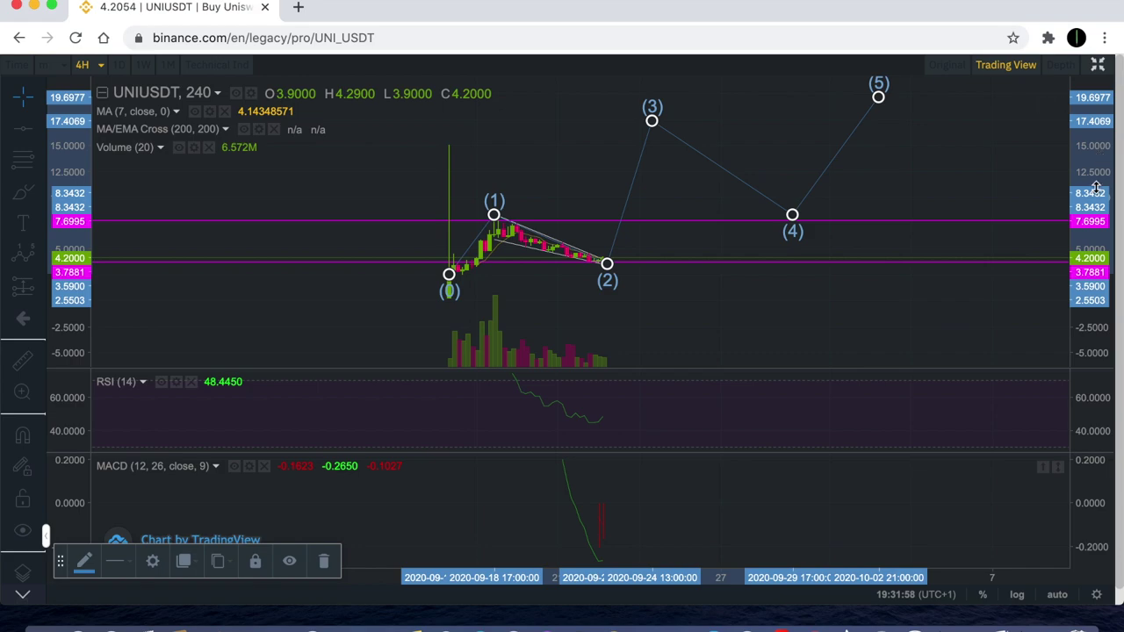
{"action": "left_click_drag", "start_coordinate": [1096, 187], "coordinate": [1096, 230]}
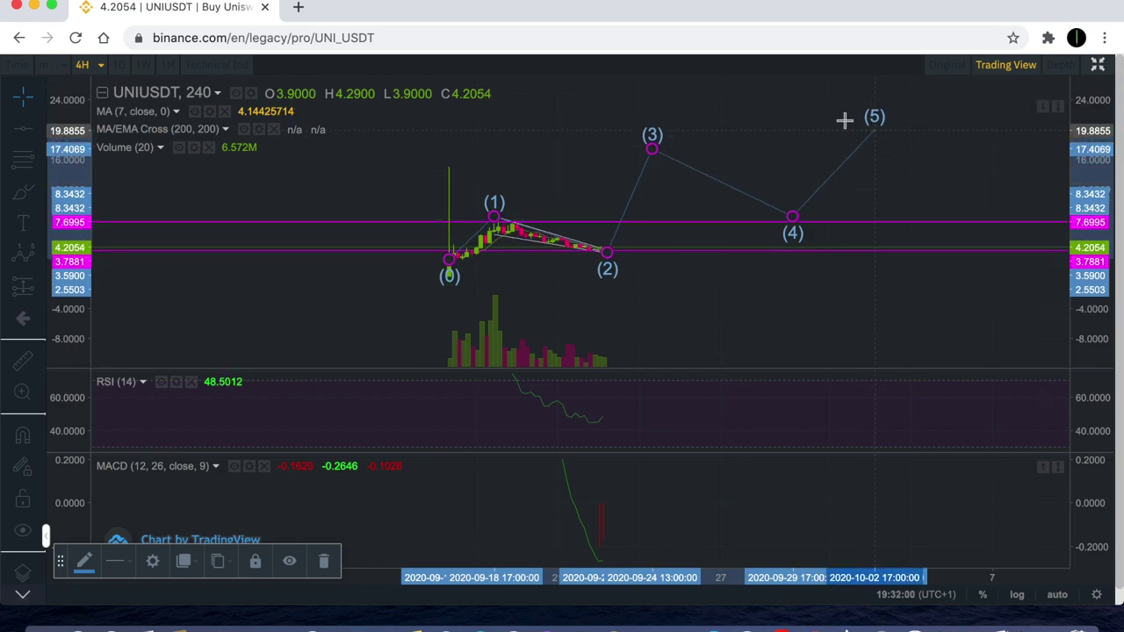
{"action": "left_click_drag", "start_coordinate": [874, 130], "coordinate": [820, 106]}
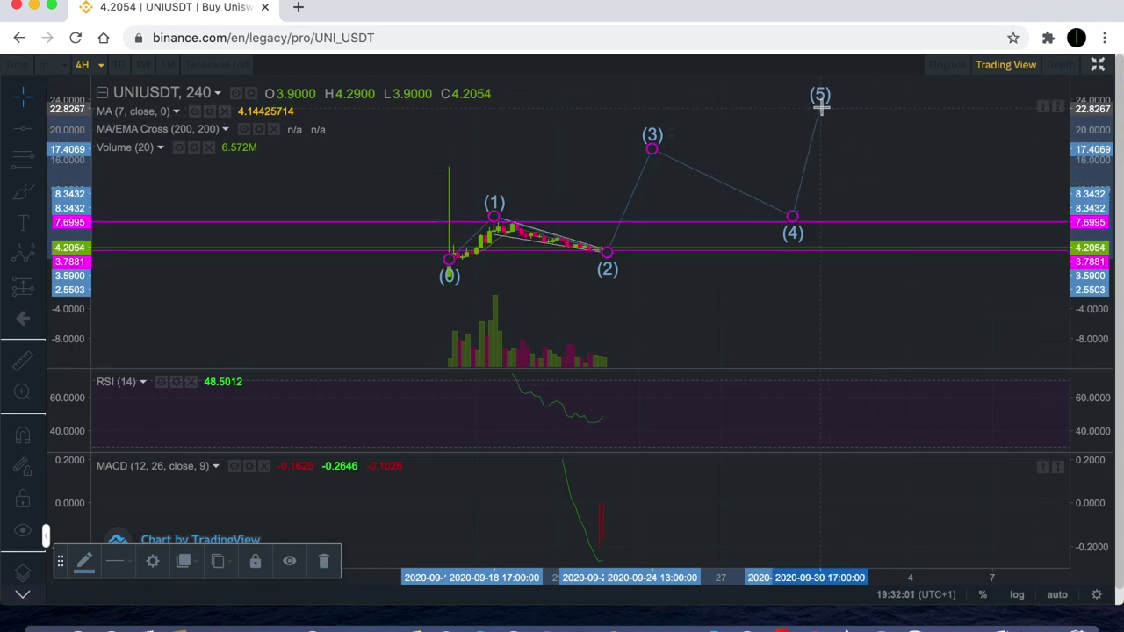
{"action": "left_click", "coordinate": [901, 167]}
{"action": "scroll", "coordinate": [738, 226], "scroll_direction": "left", "scroll_amount": 3}
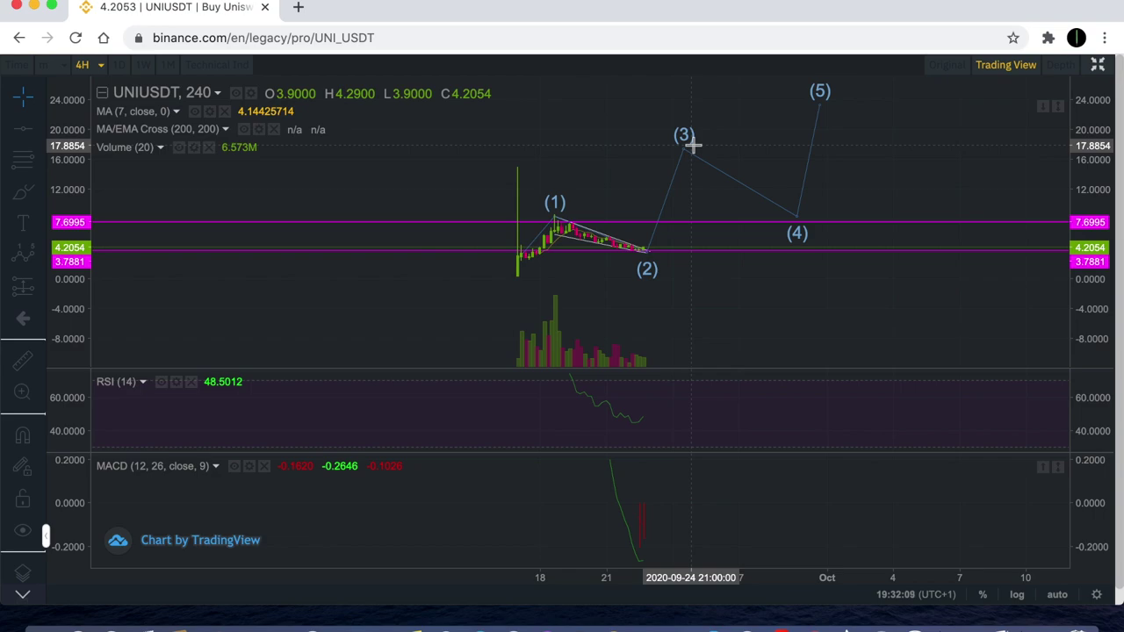
- Delete the Elliott wave projection drawing from the UNI/USDT chart
{"action": "scroll", "coordinate": [698, 145], "scroll_direction": "up", "scroll_amount": 2}
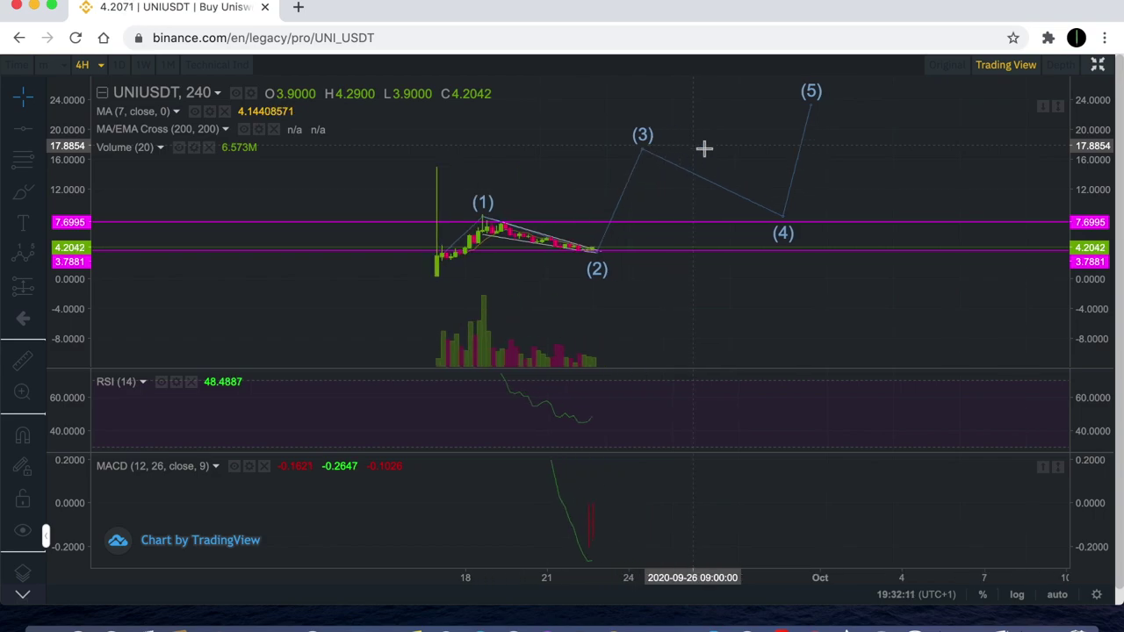
{"action": "left_click", "coordinate": [728, 191]}
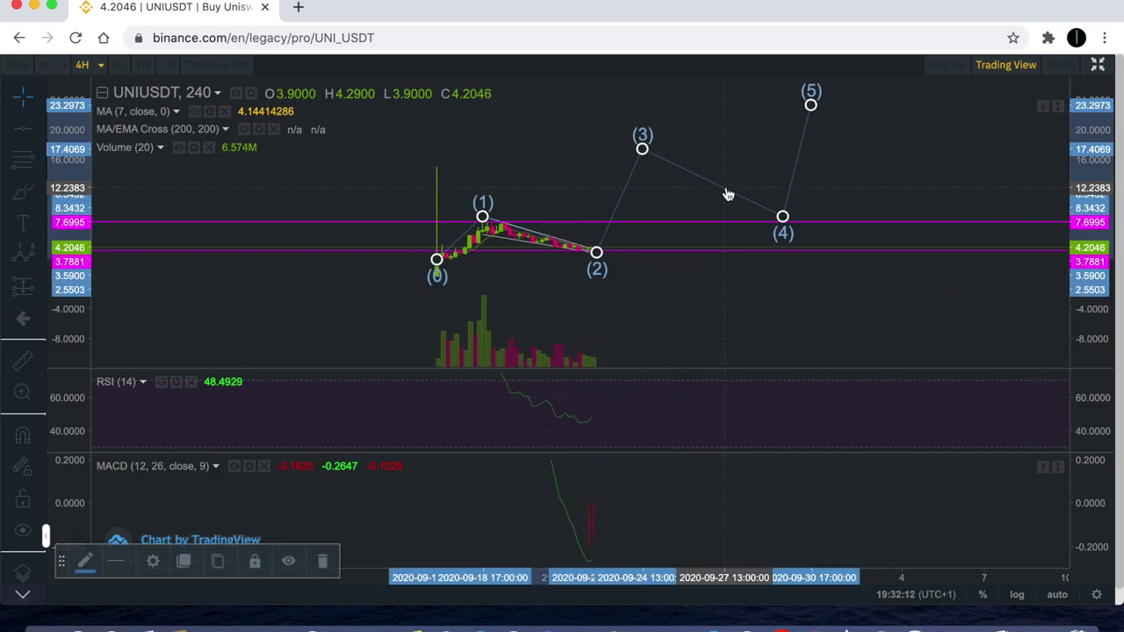
{"action": "key", "text": "Delete"}
- Zoom in and stretch the price scale so the falling wedge candles fill the pane
{"action": "scroll", "coordinate": [665, 261], "scroll_direction": "down", "scroll_amount": 2}
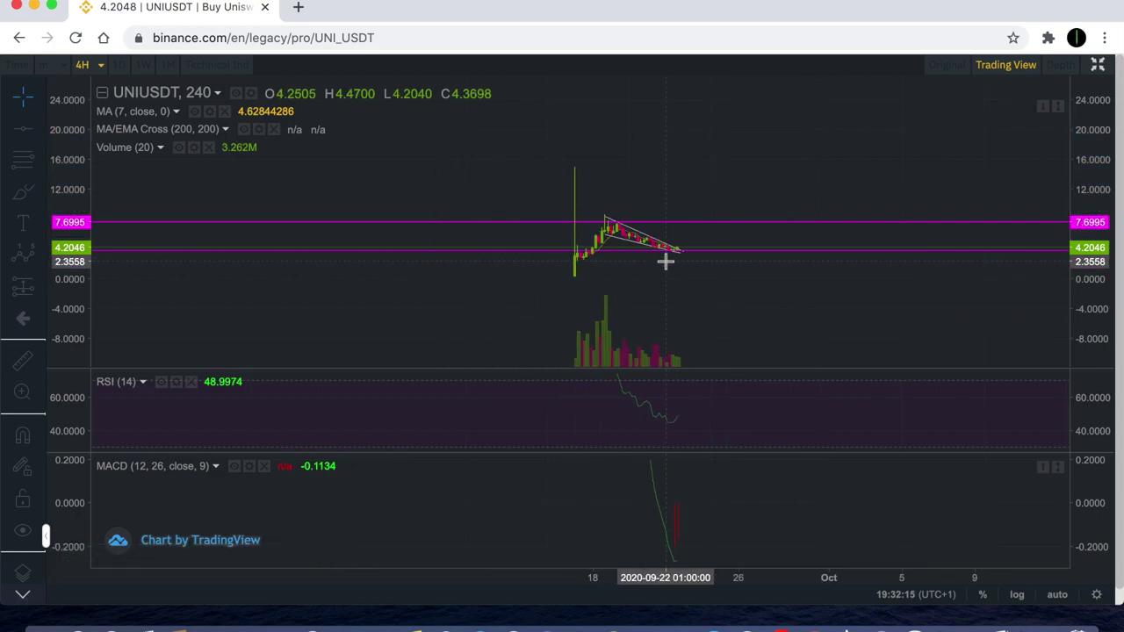
{"action": "scroll", "coordinate": [700, 229], "scroll_direction": "up", "scroll_amount": 2}
{"action": "scroll", "coordinate": [700, 228], "scroll_direction": "up", "scroll_amount": 1}
{"action": "left_click_drag", "start_coordinate": [1093, 299], "coordinate": [1105, 294]}
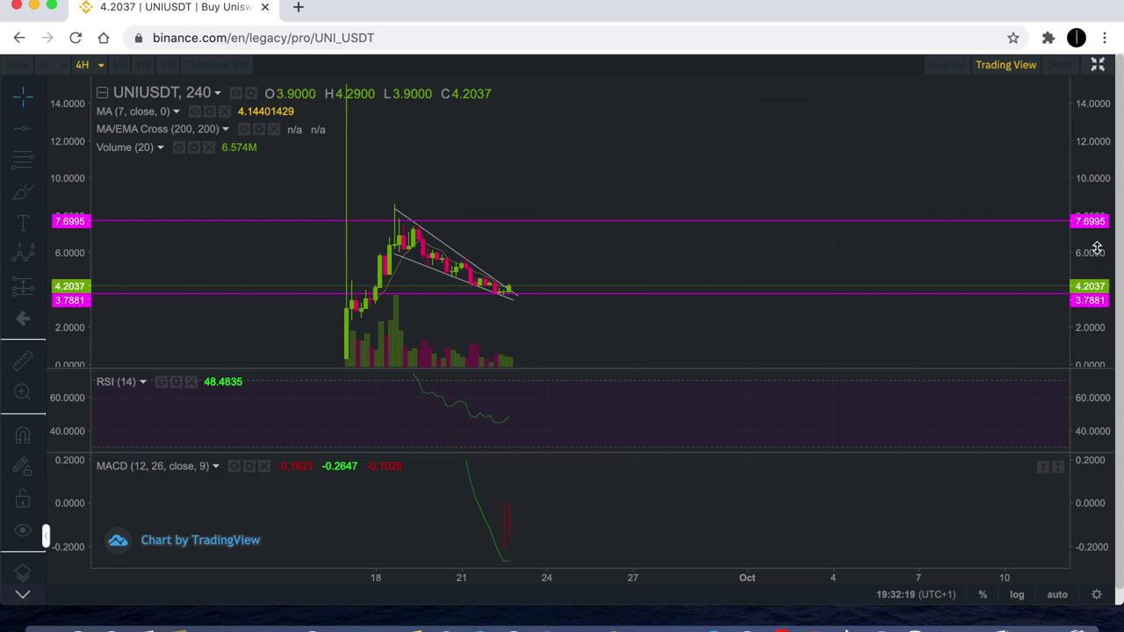
{"action": "left_click_drag", "start_coordinate": [1098, 249], "coordinate": [1097, 176]}
{"action": "left_click_drag", "start_coordinate": [828, 271], "coordinate": [853, 211]}
{"action": "scroll", "coordinate": [854, 208], "scroll_direction": "up", "scroll_amount": 2}
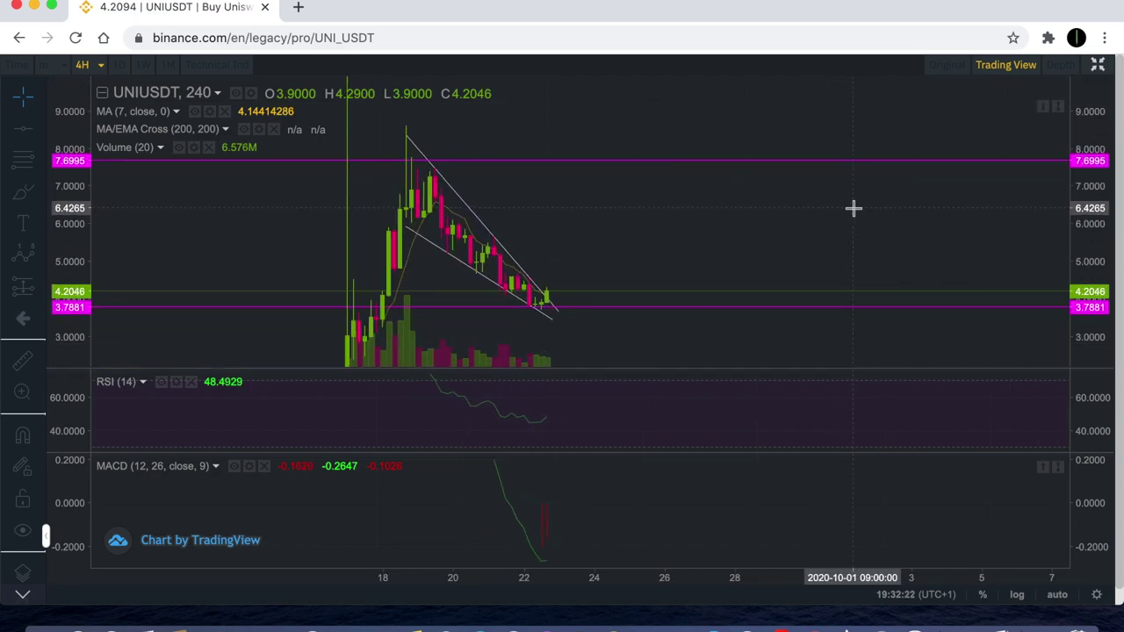
{"action": "scroll", "coordinate": [853, 209], "scroll_direction": "up", "scroll_amount": 3}
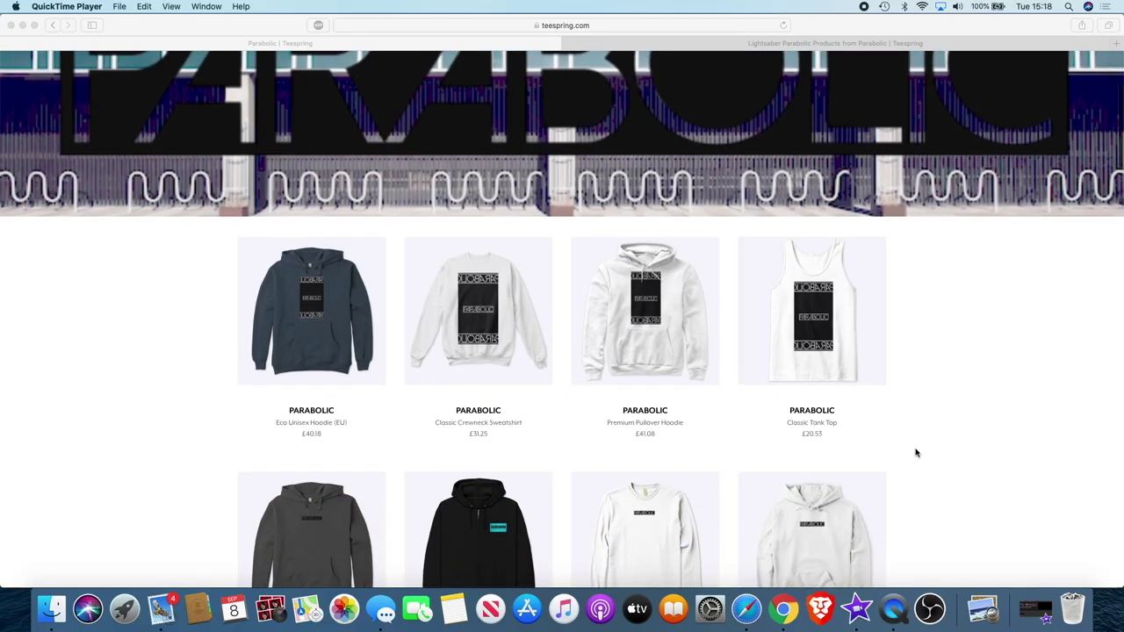
- Scroll the Parabolic store's product rows to the last items, then go to the Lightsaber Parabolic page
{"action": "scroll", "coordinate": [916, 453], "scroll_direction": "down", "scroll_amount": 5}
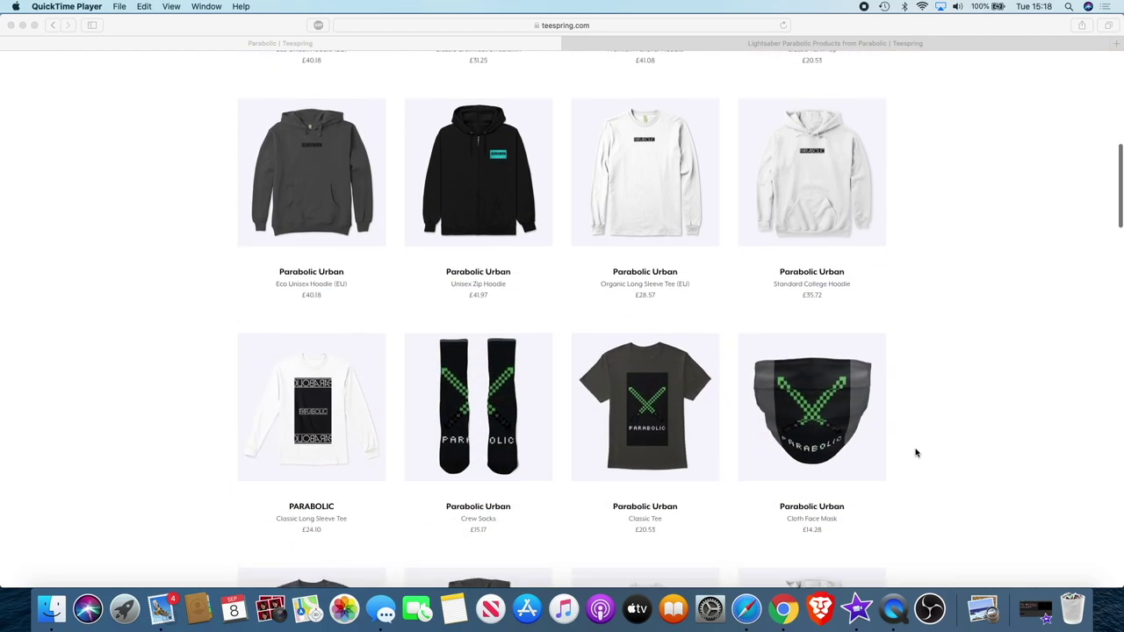
{"action": "scroll", "coordinate": [916, 453], "scroll_direction": "down", "scroll_amount": 1}
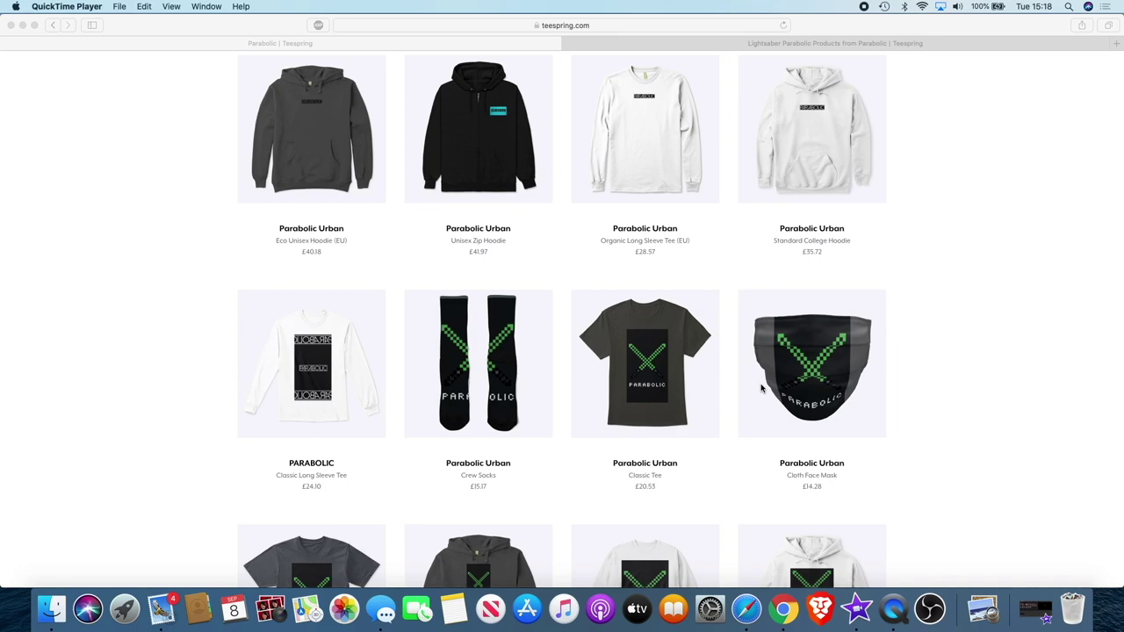
{"action": "scroll", "coordinate": [715, 397], "scroll_direction": "down", "scroll_amount": 6}
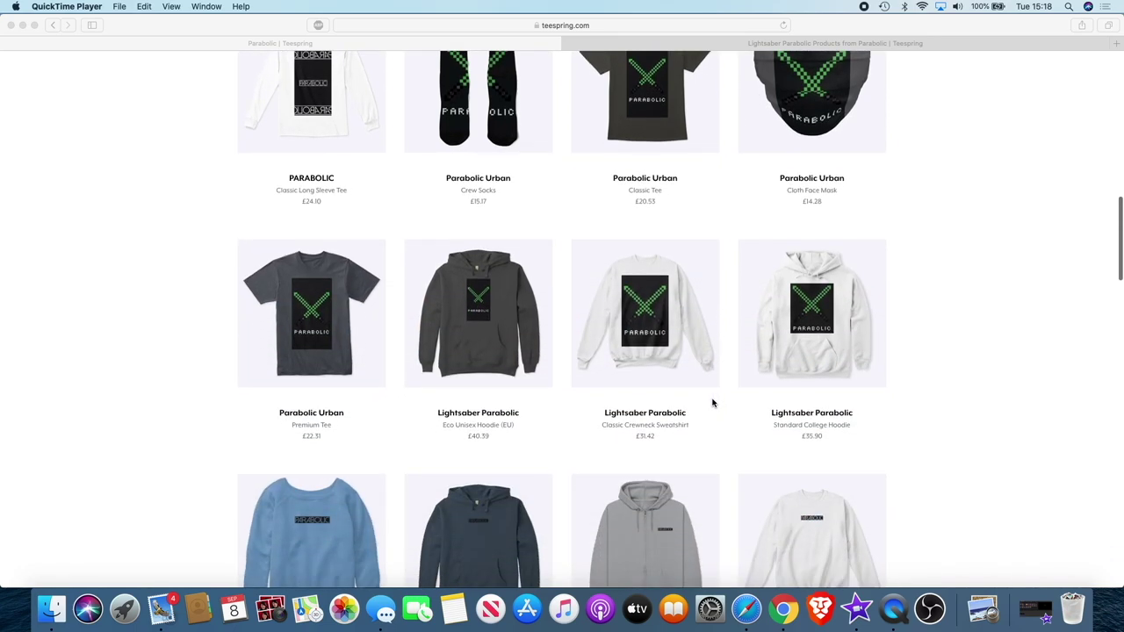
{"action": "scroll", "coordinate": [712, 402], "scroll_direction": "down", "scroll_amount": 3}
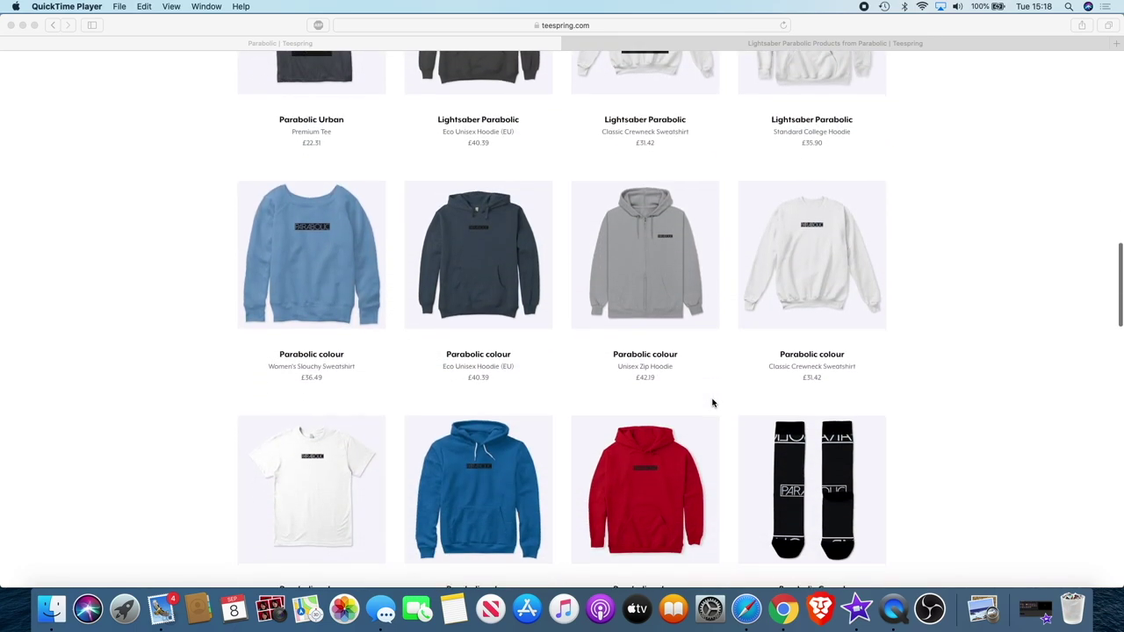
{"action": "scroll", "coordinate": [712, 402], "scroll_direction": "down", "scroll_amount": 8}
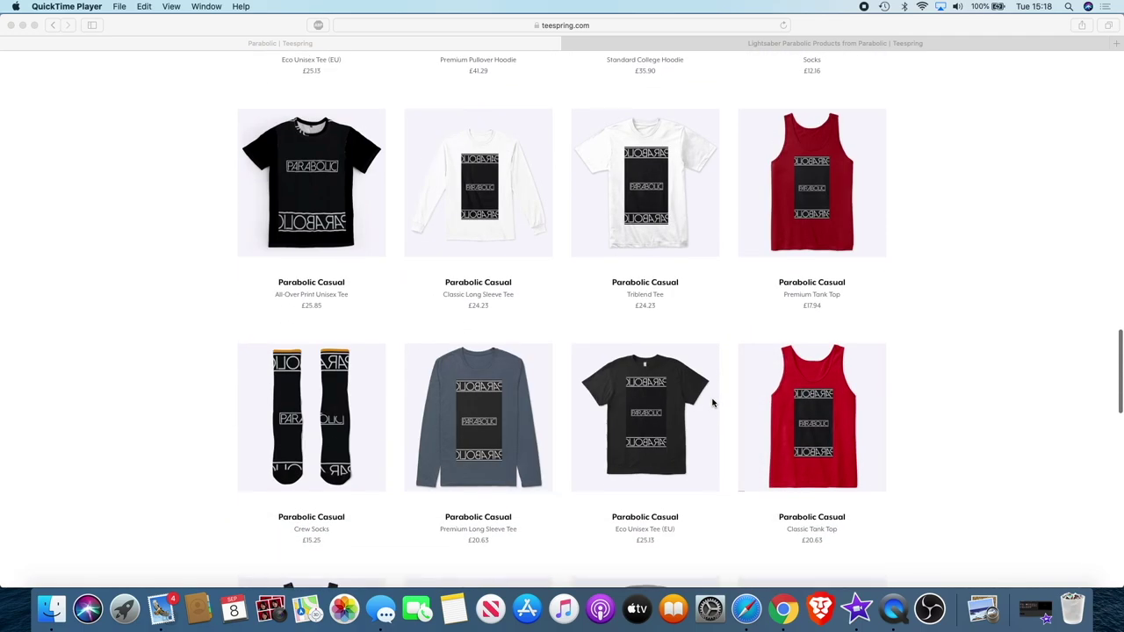
{"action": "scroll", "coordinate": [712, 403], "scroll_direction": "down", "scroll_amount": 5}
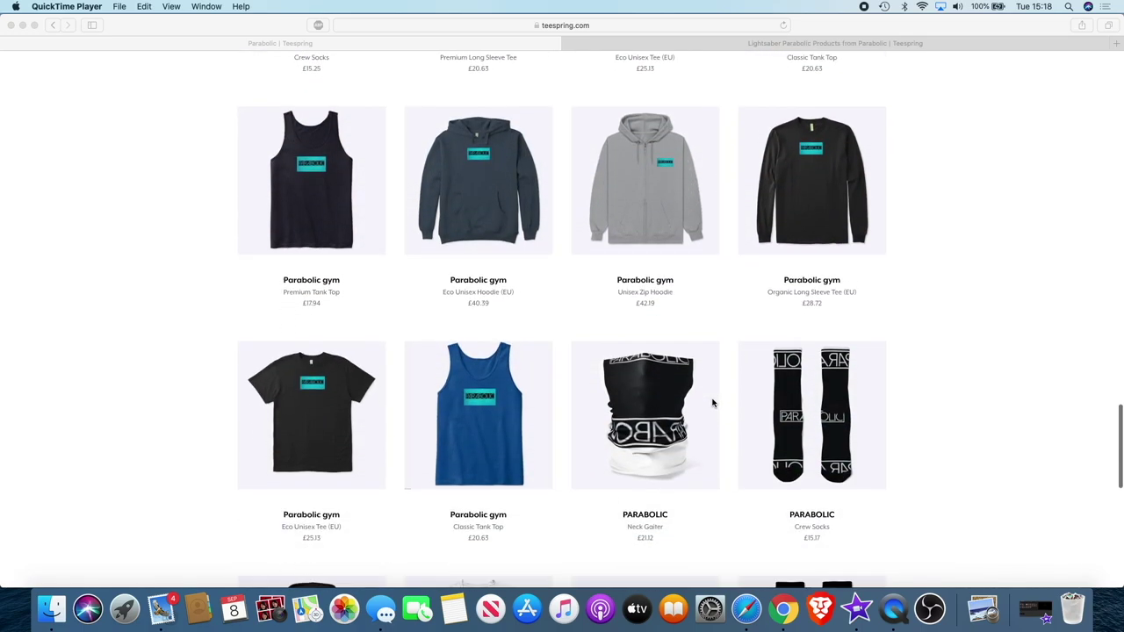
{"action": "scroll", "coordinate": [797, 181], "scroll_direction": "down", "scroll_amount": 5}
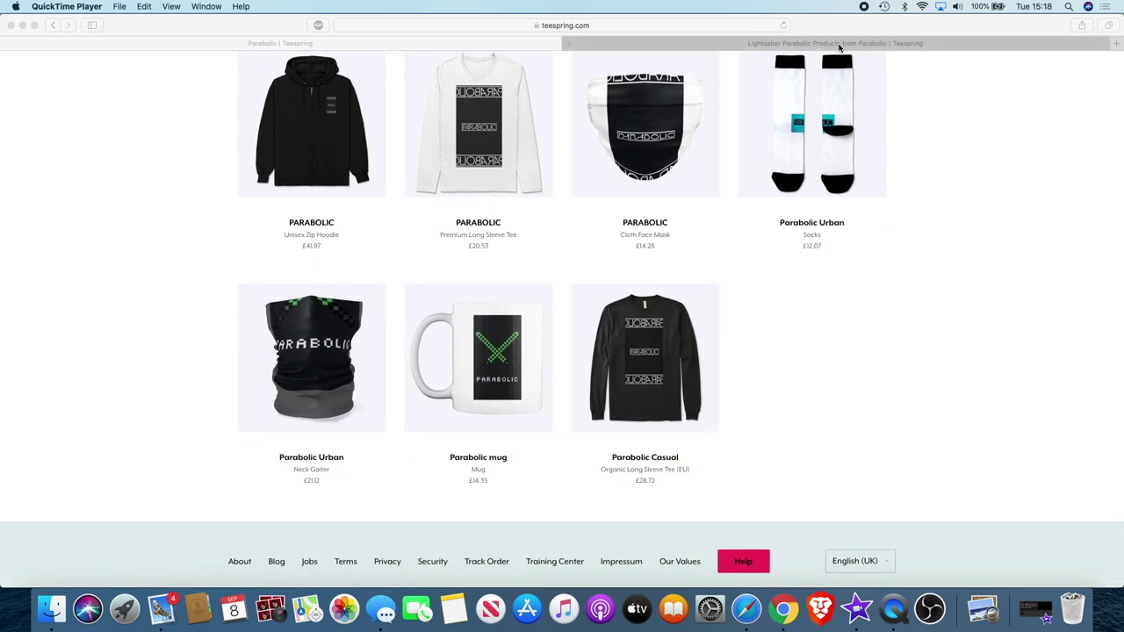
{"action": "left_click", "coordinate": [839, 44]}
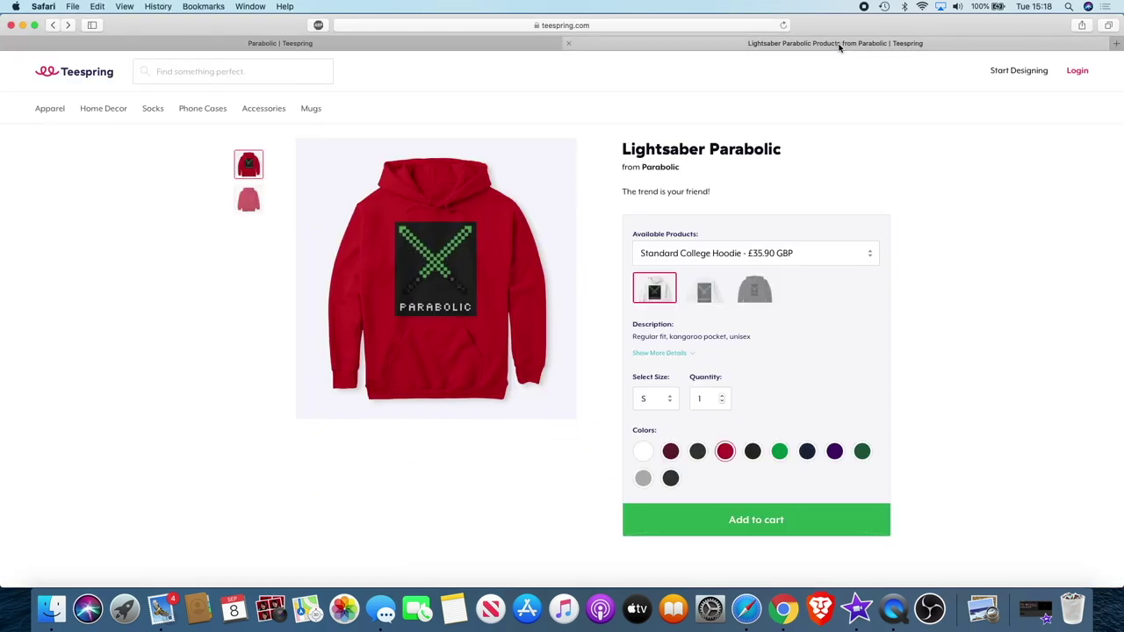
- Preview the Lightsaber Parabolic hoodie in black and then green
{"action": "left_click", "coordinate": [753, 453]}
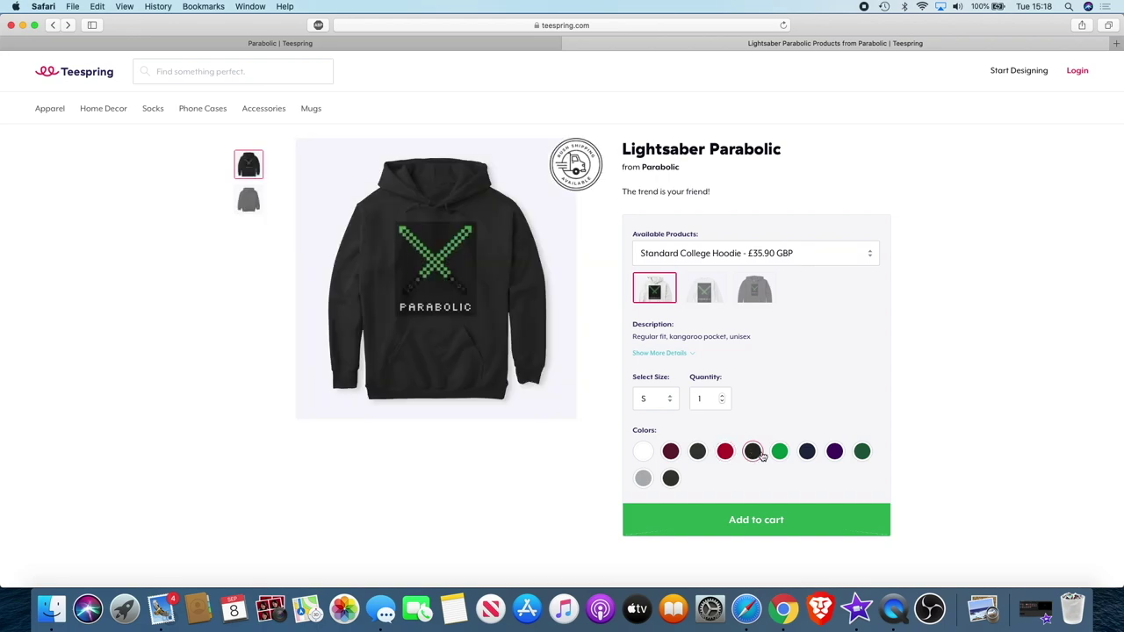
{"action": "left_click", "coordinate": [779, 453]}
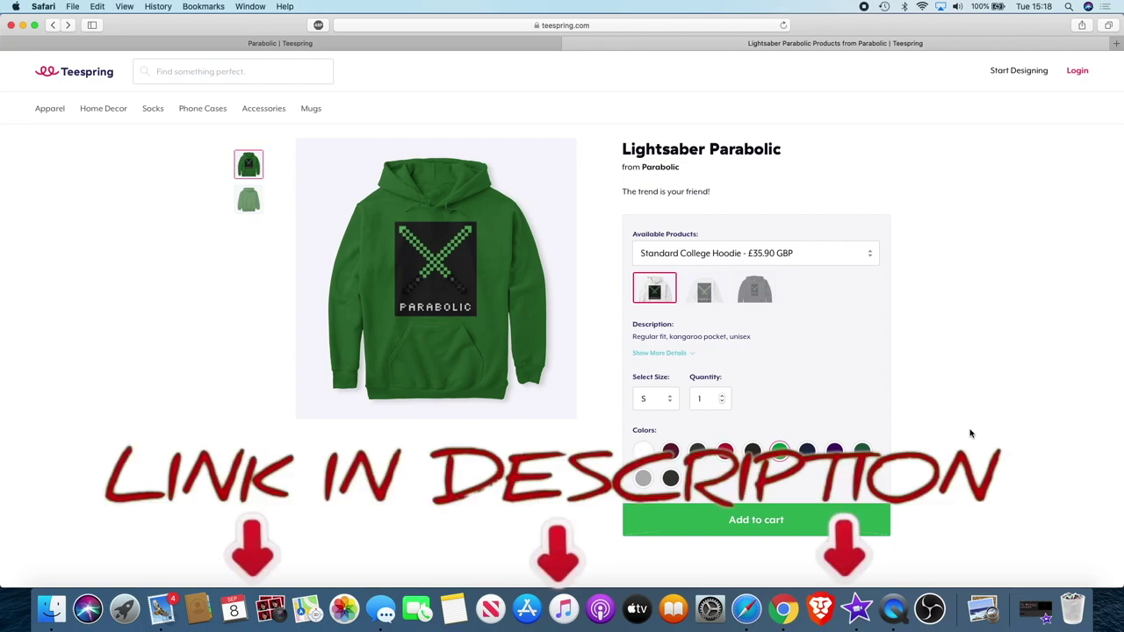
{"action": "scroll", "coordinate": [971, 433], "scroll_direction": "down", "scroll_amount": 10}
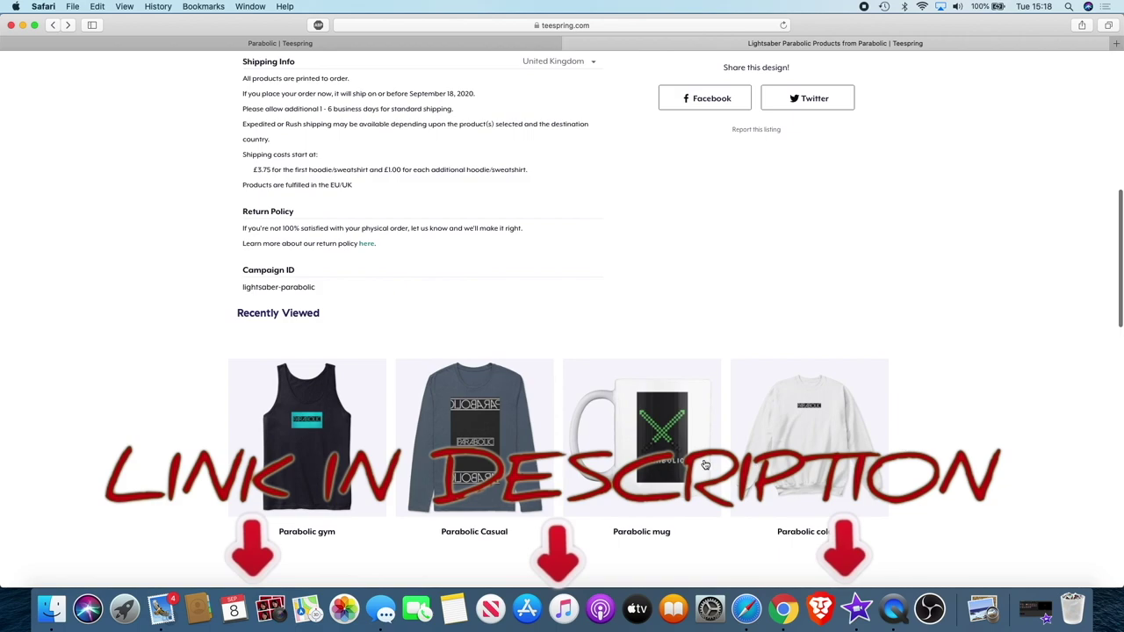
- Open the Parabolic mug and preview it in grey, black, yellow, then dark grey
{"action": "left_click", "coordinate": [676, 460]}
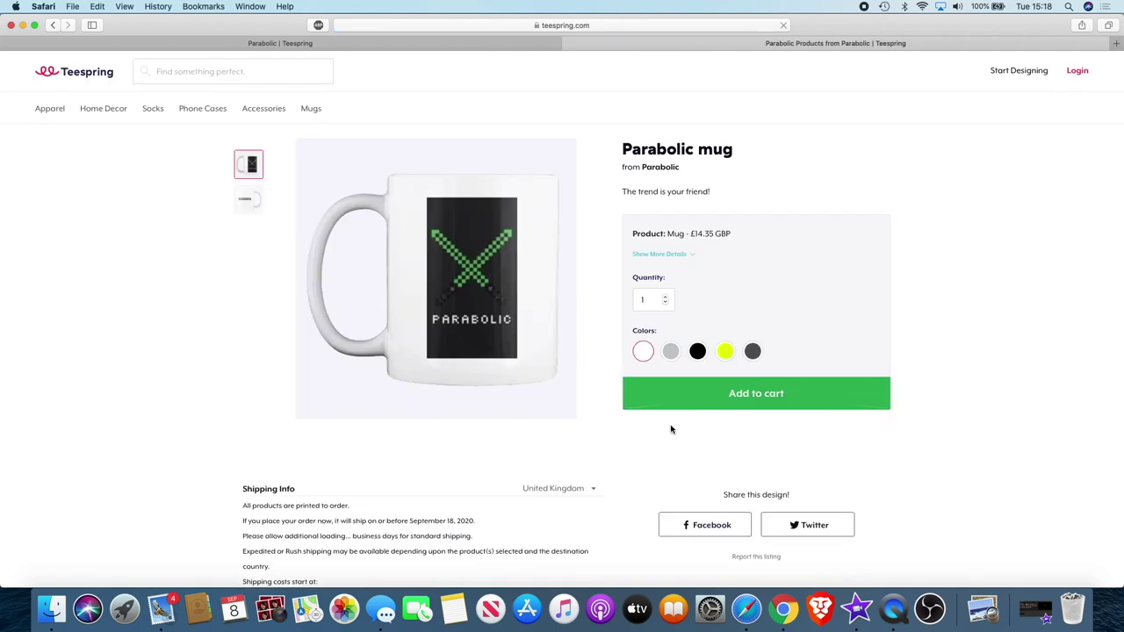
{"action": "left_click", "coordinate": [670, 352]}
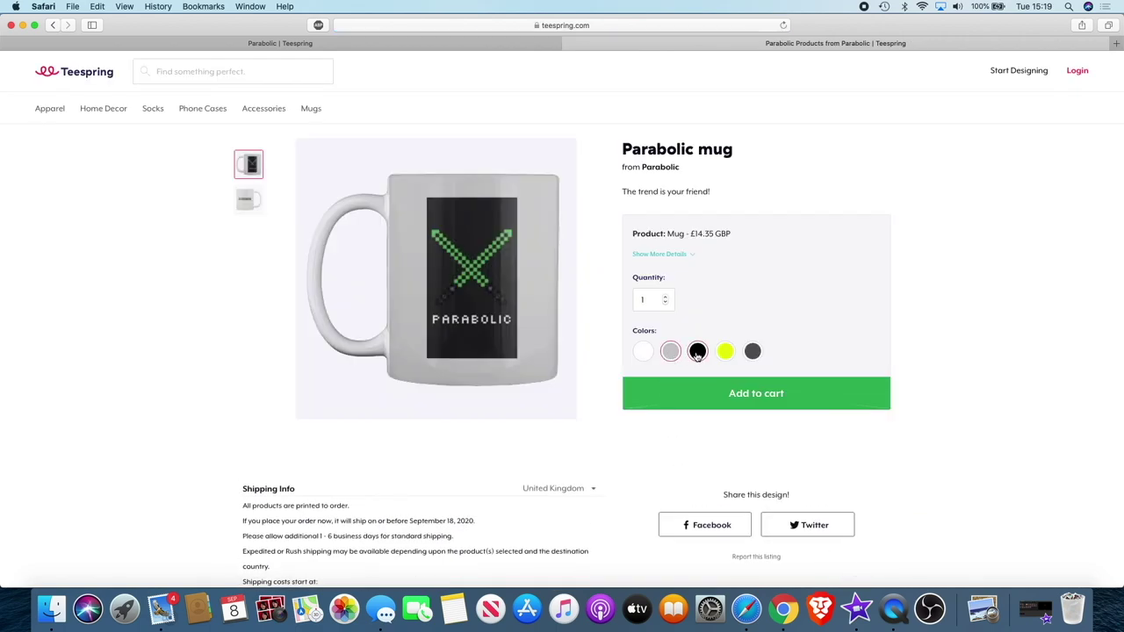
{"action": "left_click", "coordinate": [698, 352]}
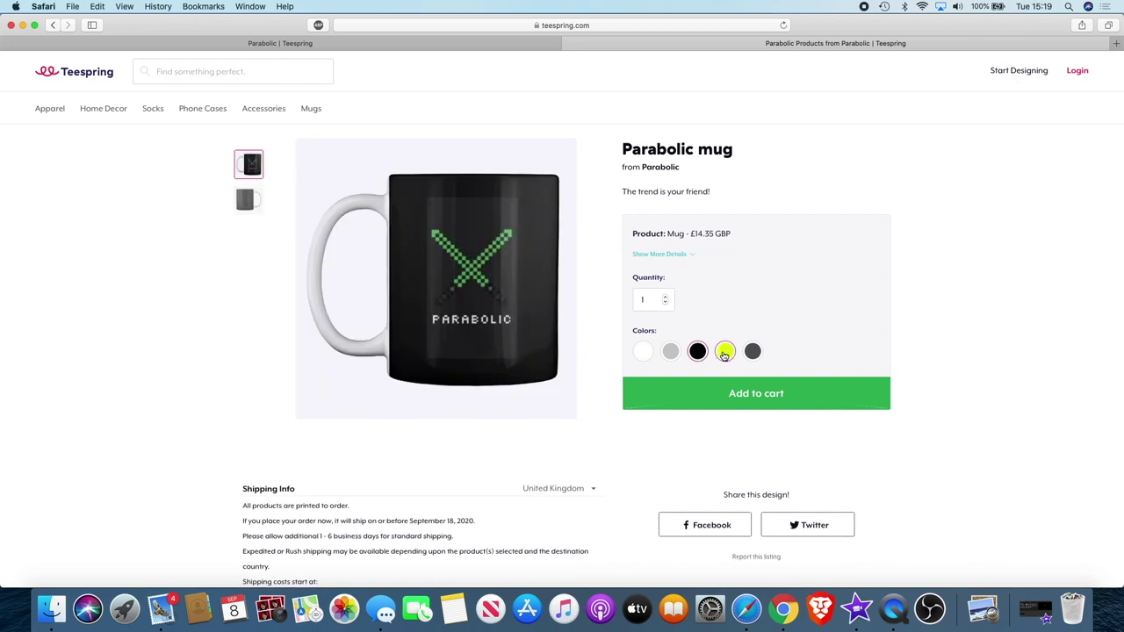
{"action": "left_click", "coordinate": [724, 352]}
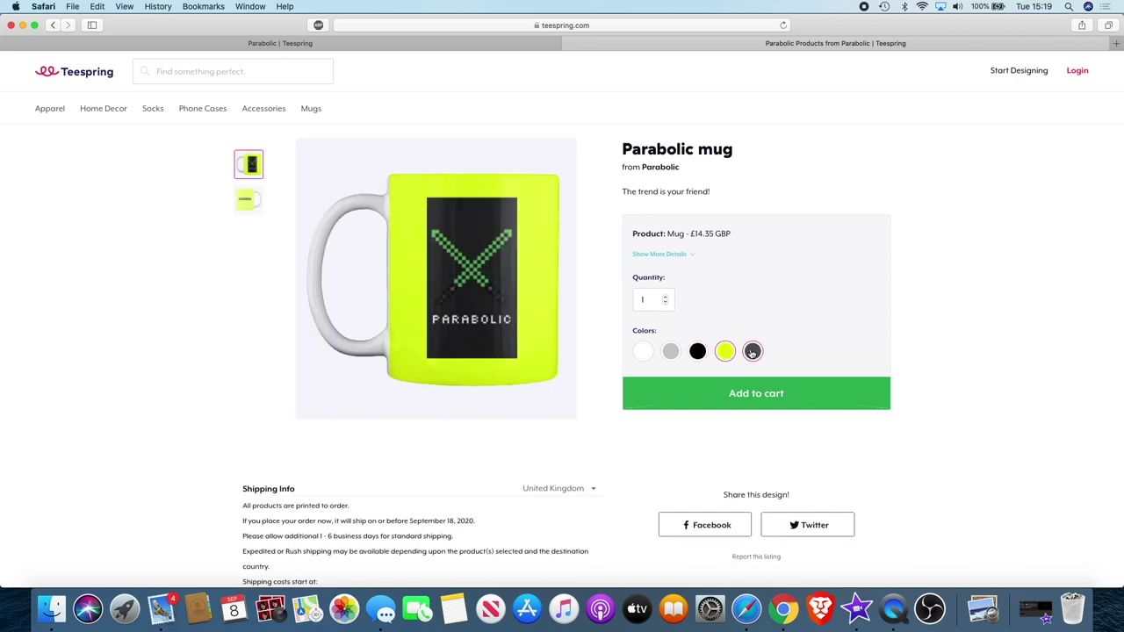
{"action": "left_click", "coordinate": [752, 352]}
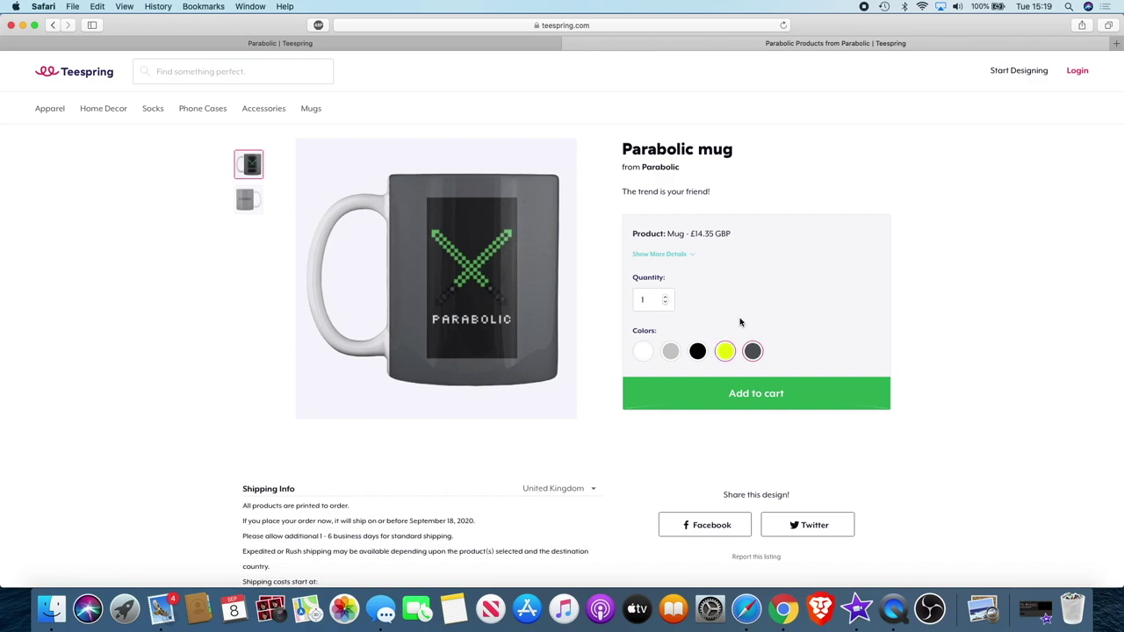